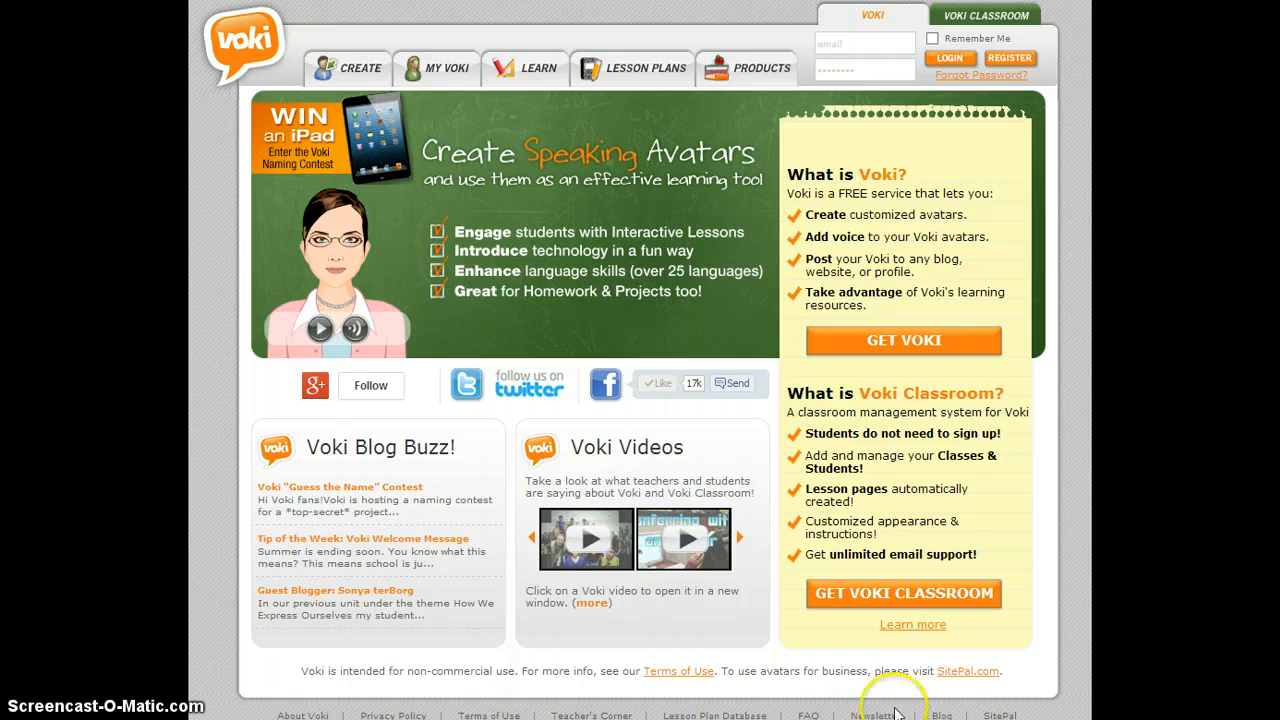
- View the new account registration form and close it without filling it in
left_click(1029, 63)
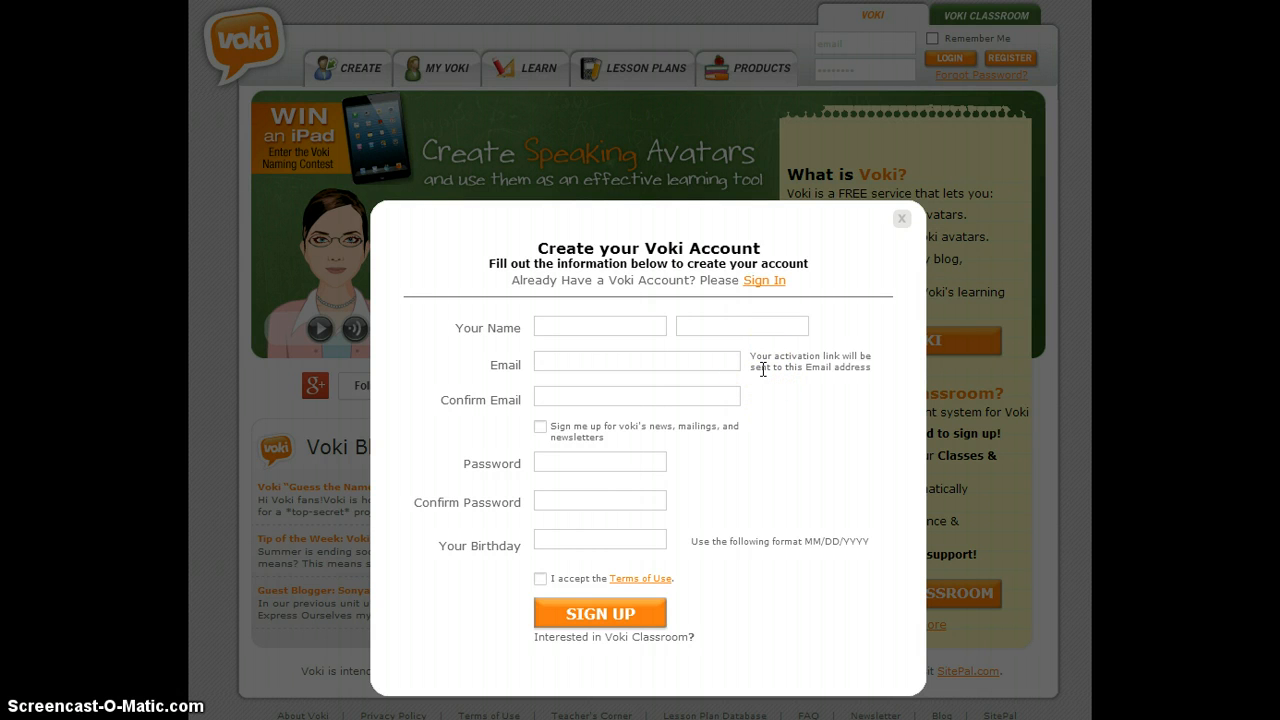
left_click(901, 218)
- Log in to the existing account with its email address and password
left_click(892, 45)
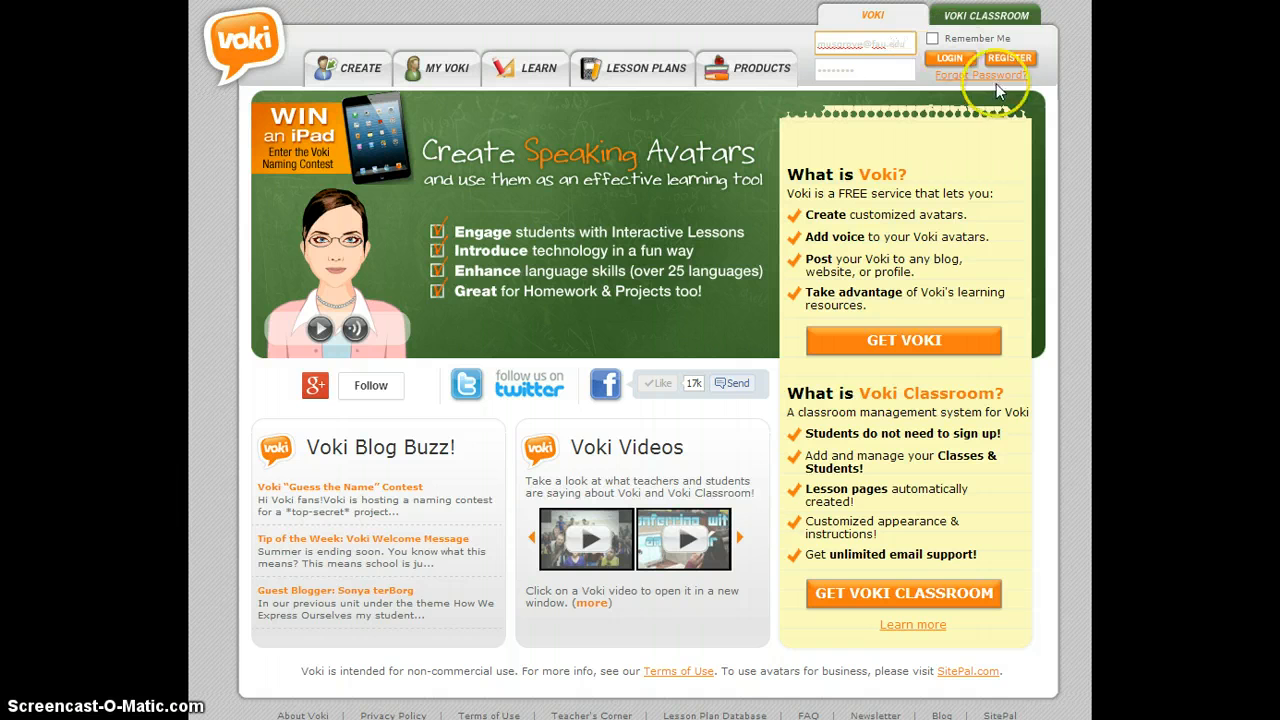
left_click(878, 69)
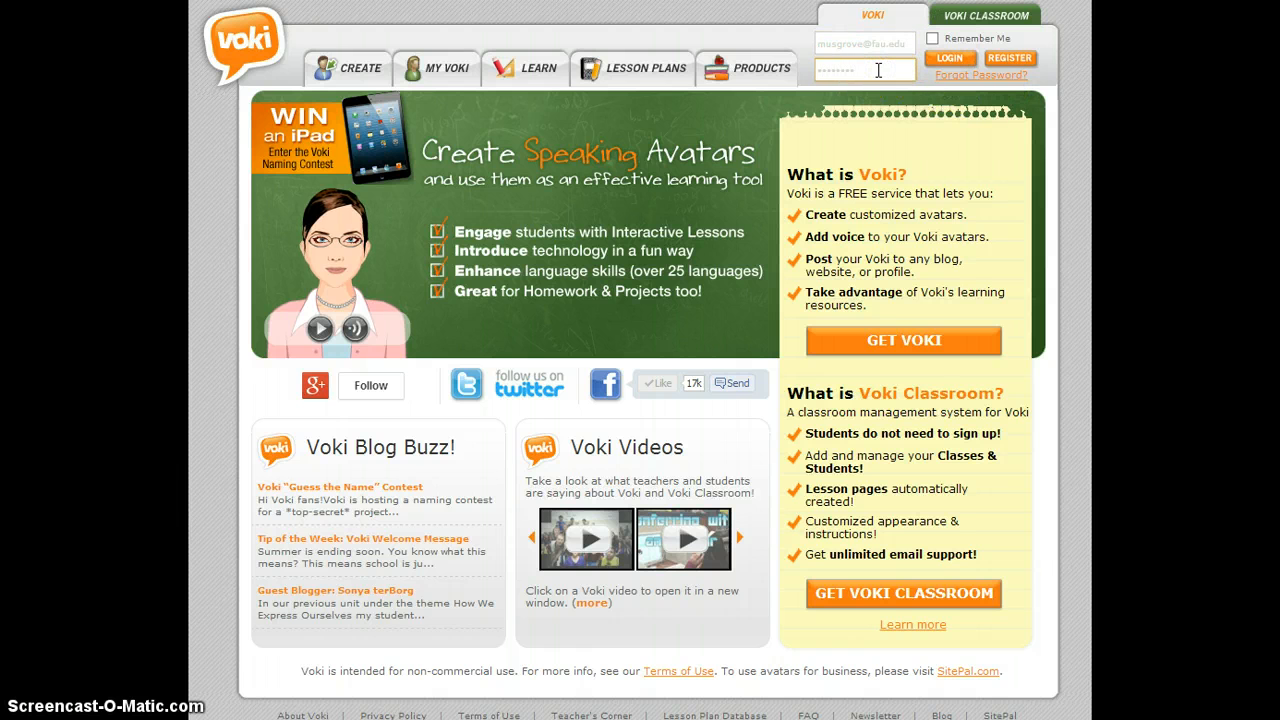
left_click(938, 60)
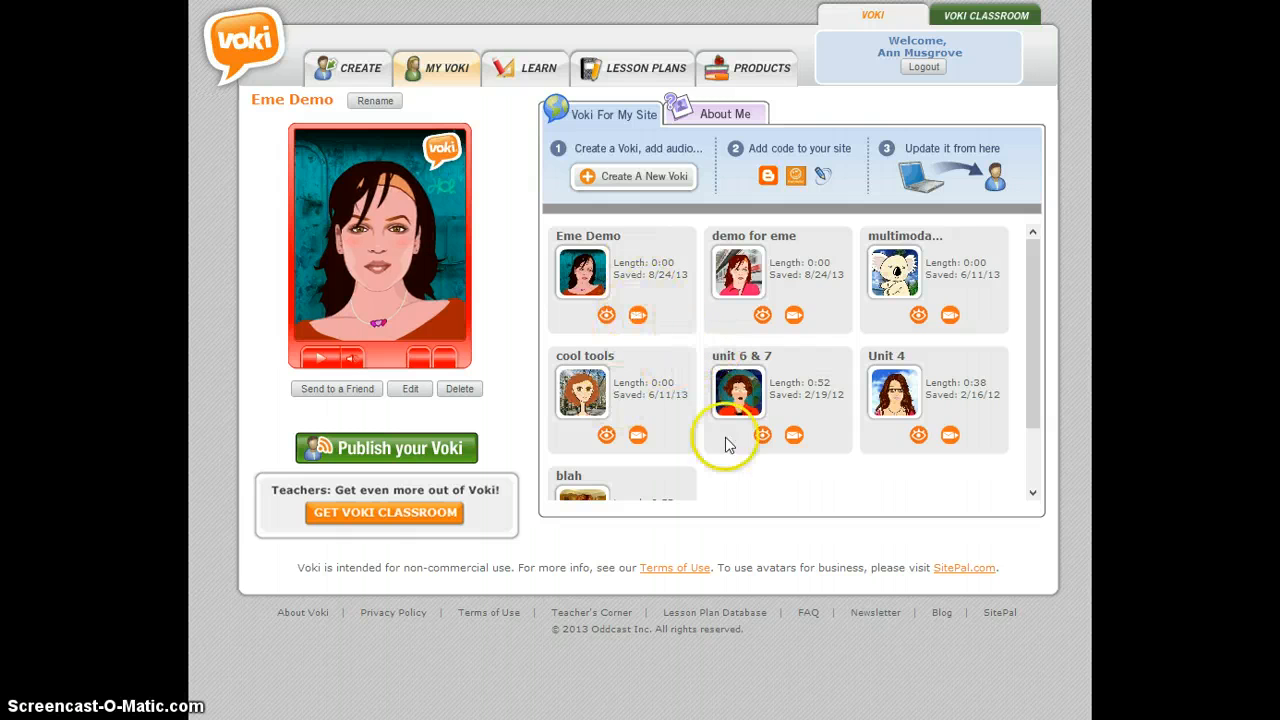
- Create a new Voki and open the head choices for its character
left_click(600, 186)
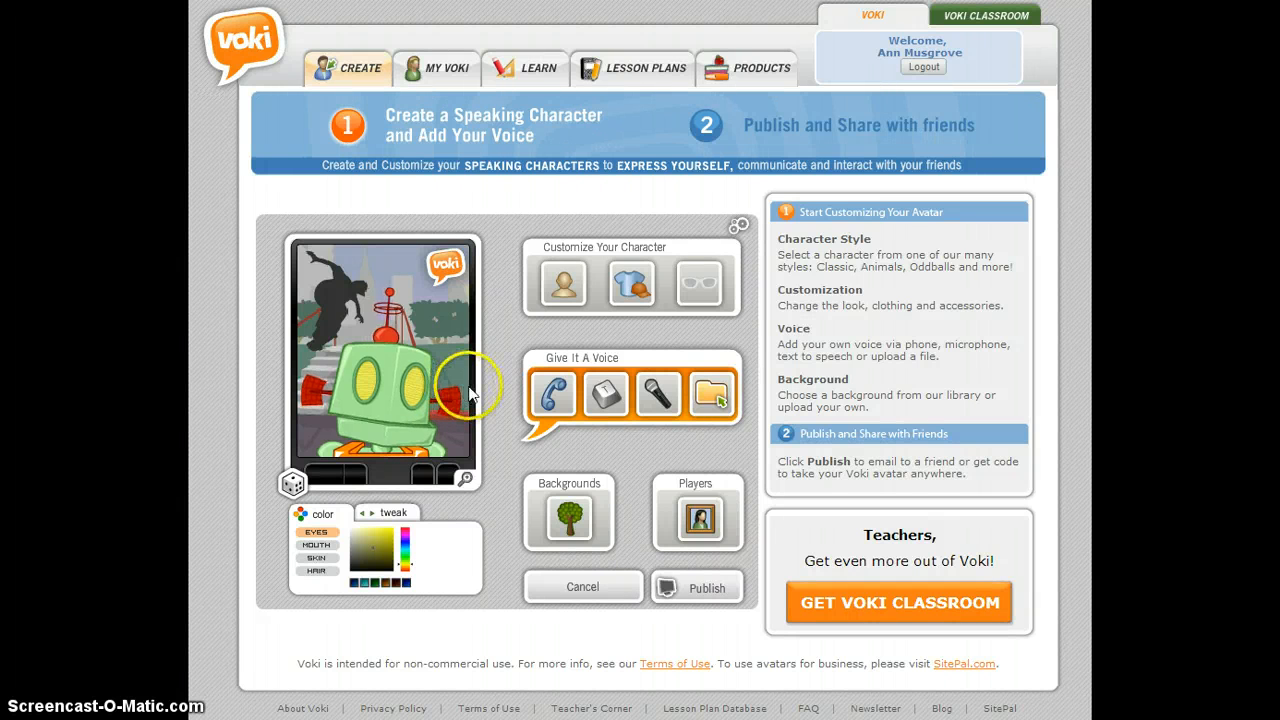
left_click(559, 293)
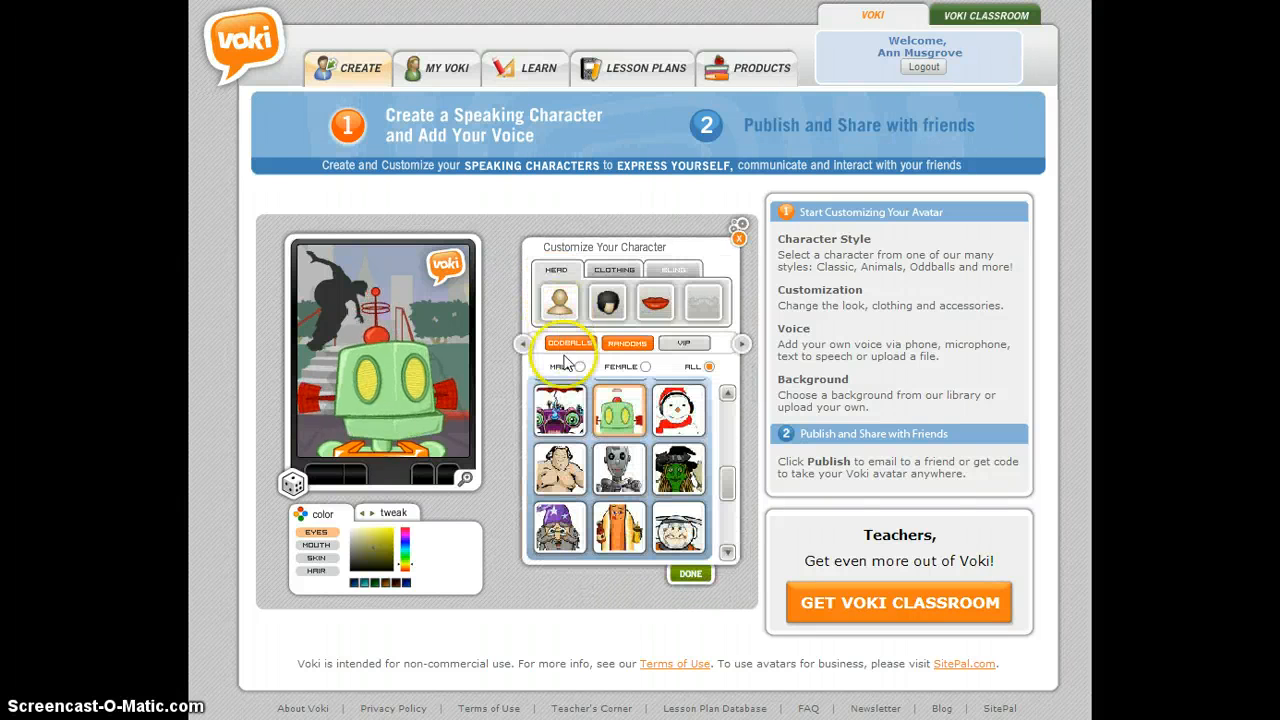
- Browse back through the character style categories and examine the heads in the Politics category
left_click(522, 345)
left_click(522, 345)
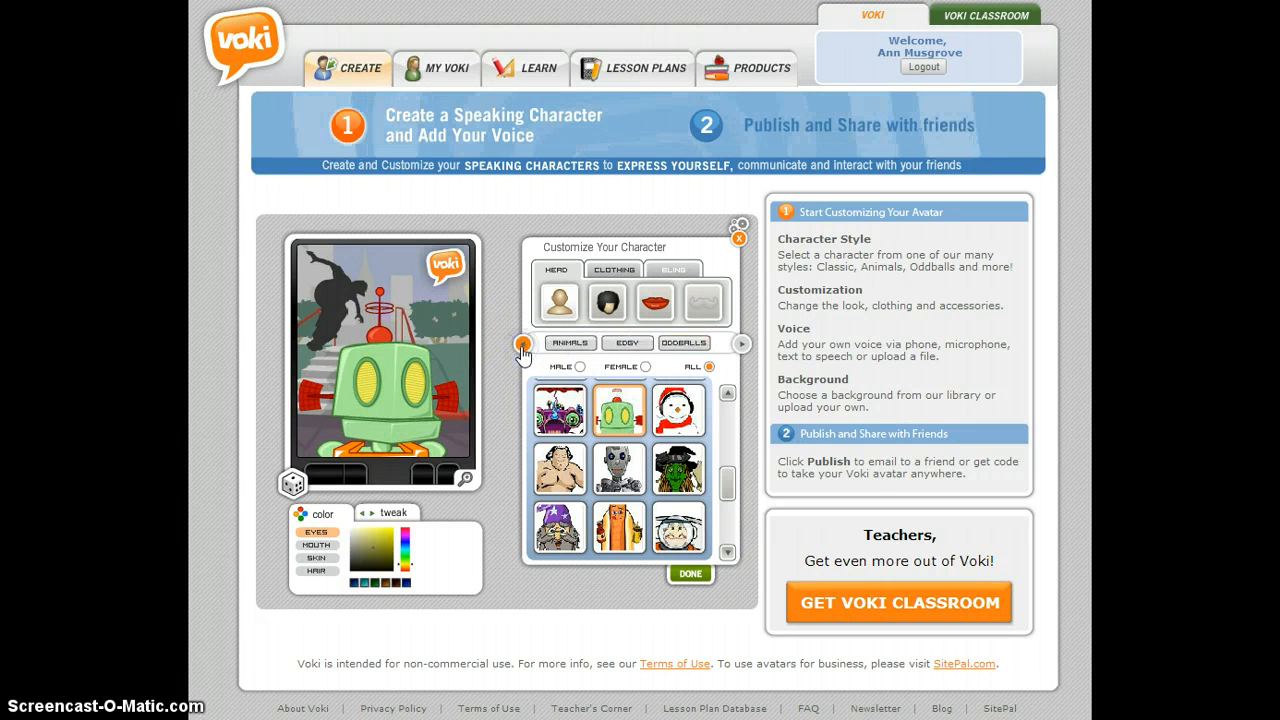
left_click(522, 345)
left_click(522, 345)
left_click(522, 345)
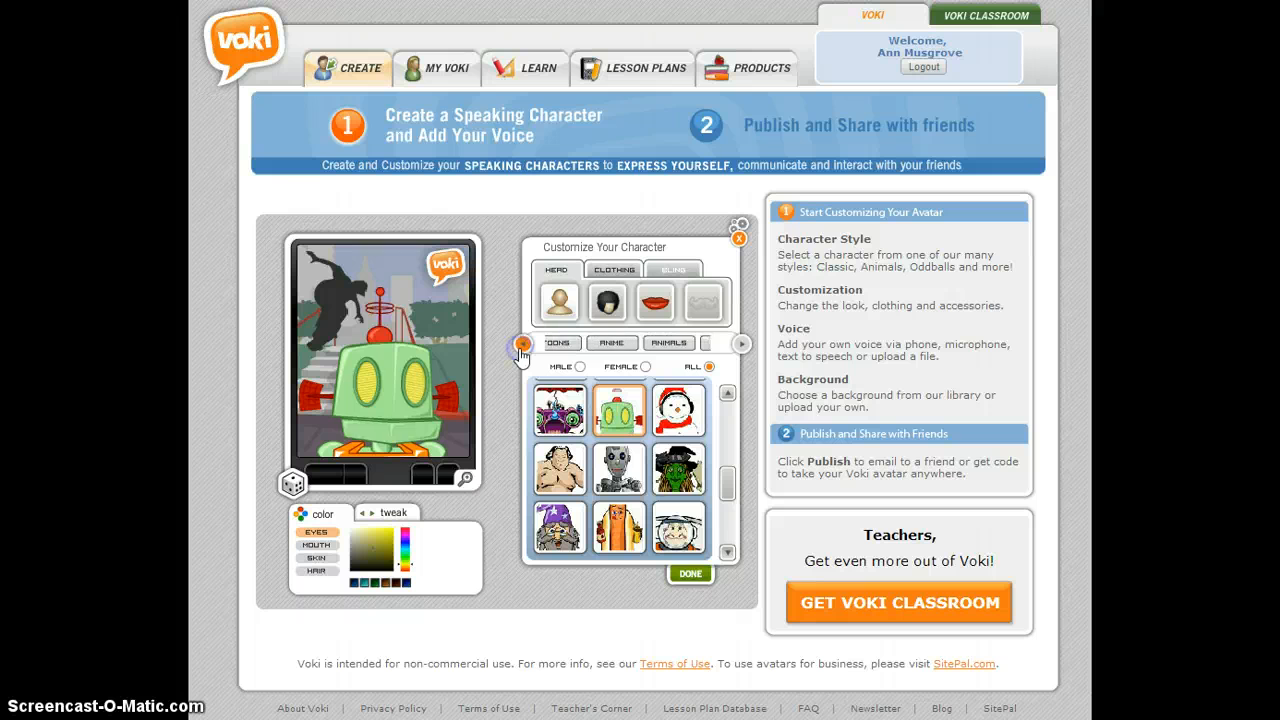
left_click(522, 345)
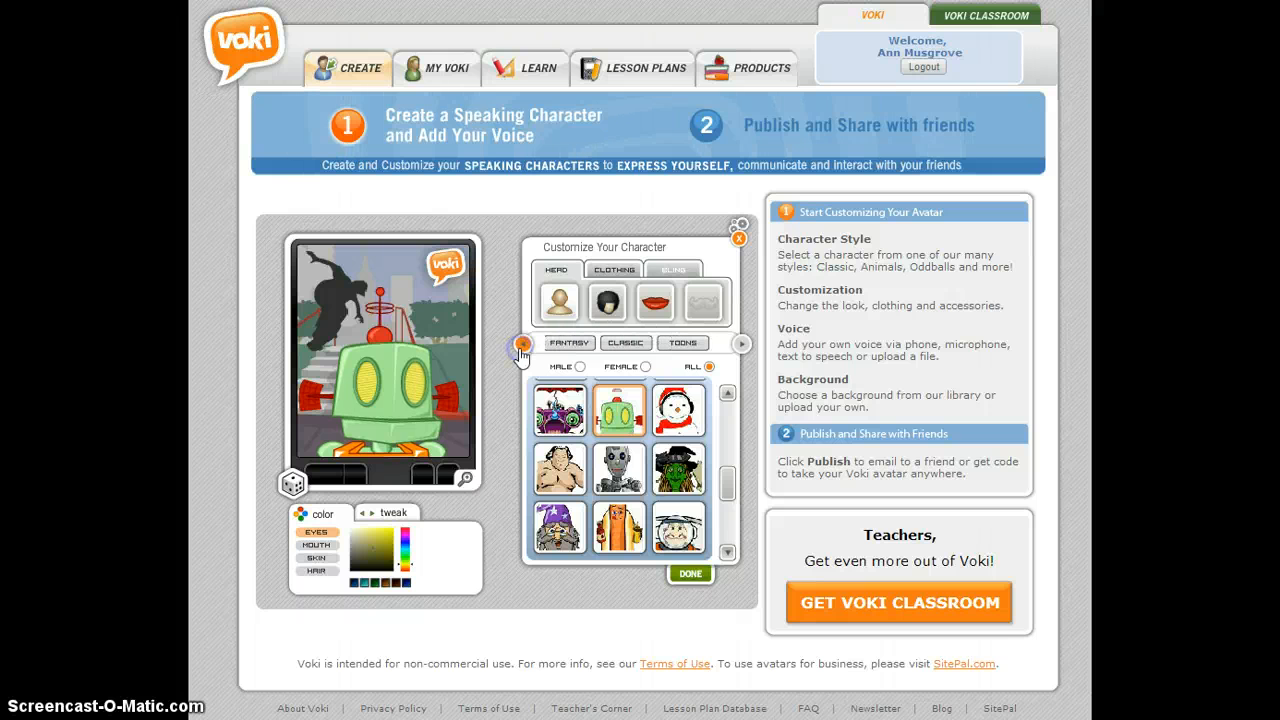
left_click(522, 345)
left_click(522, 345)
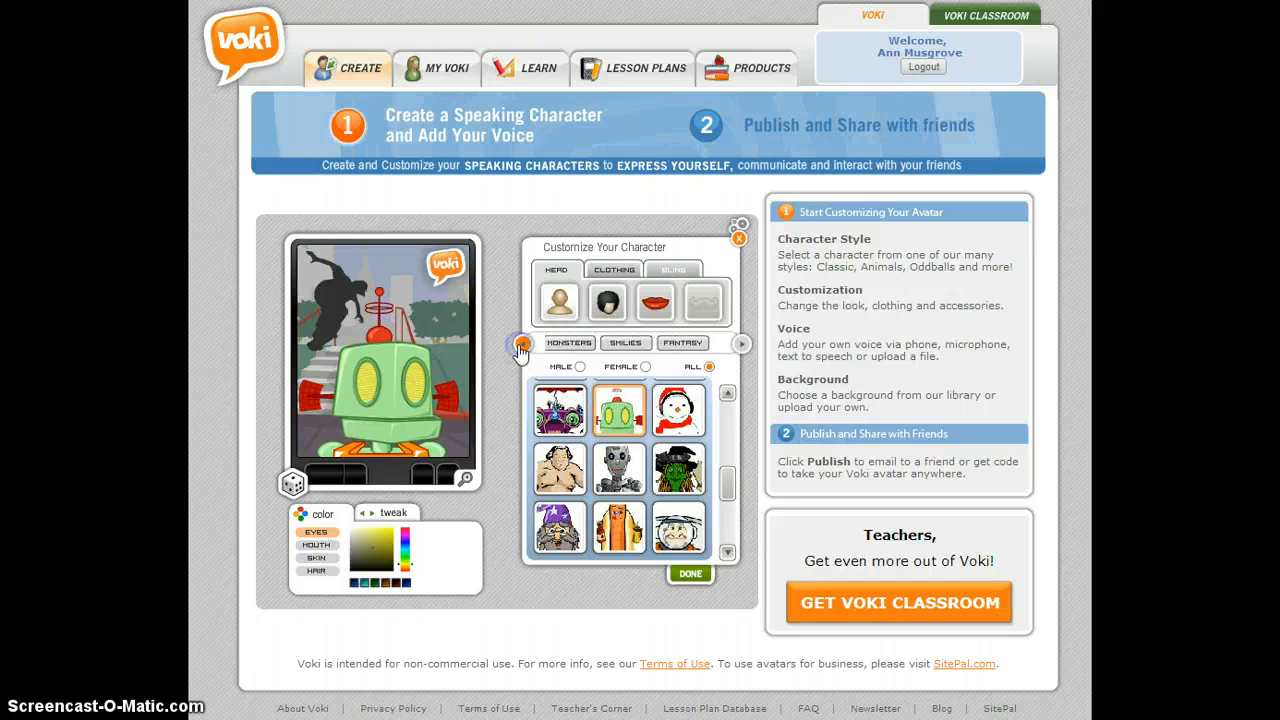
left_click(522, 345)
left_click(522, 345)
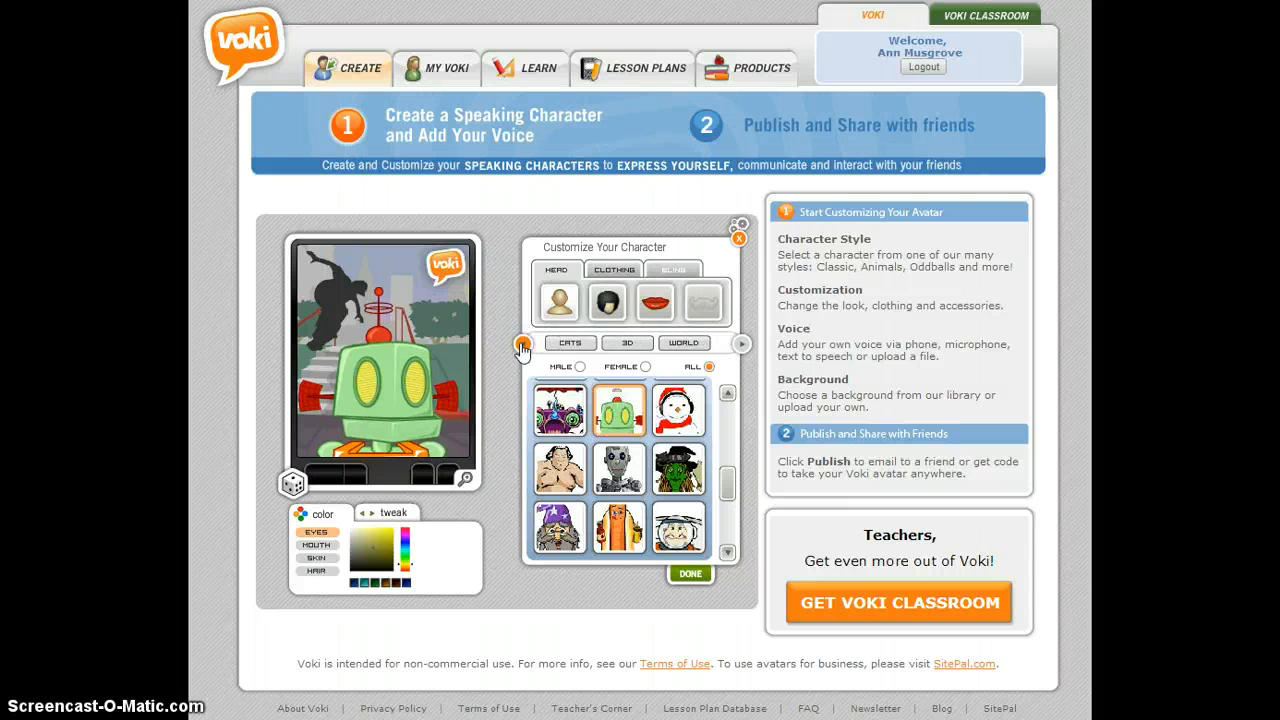
left_click(522, 345)
left_click(522, 345)
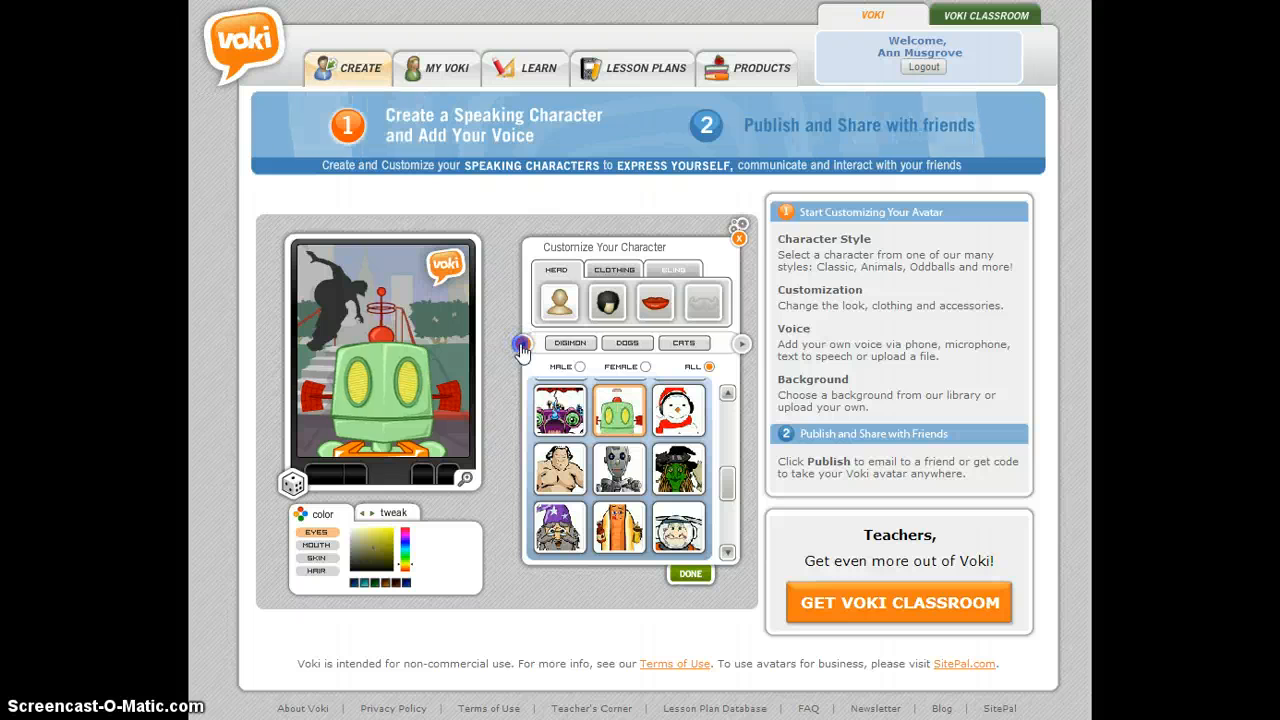
left_click(522, 345)
left_click(550, 343)
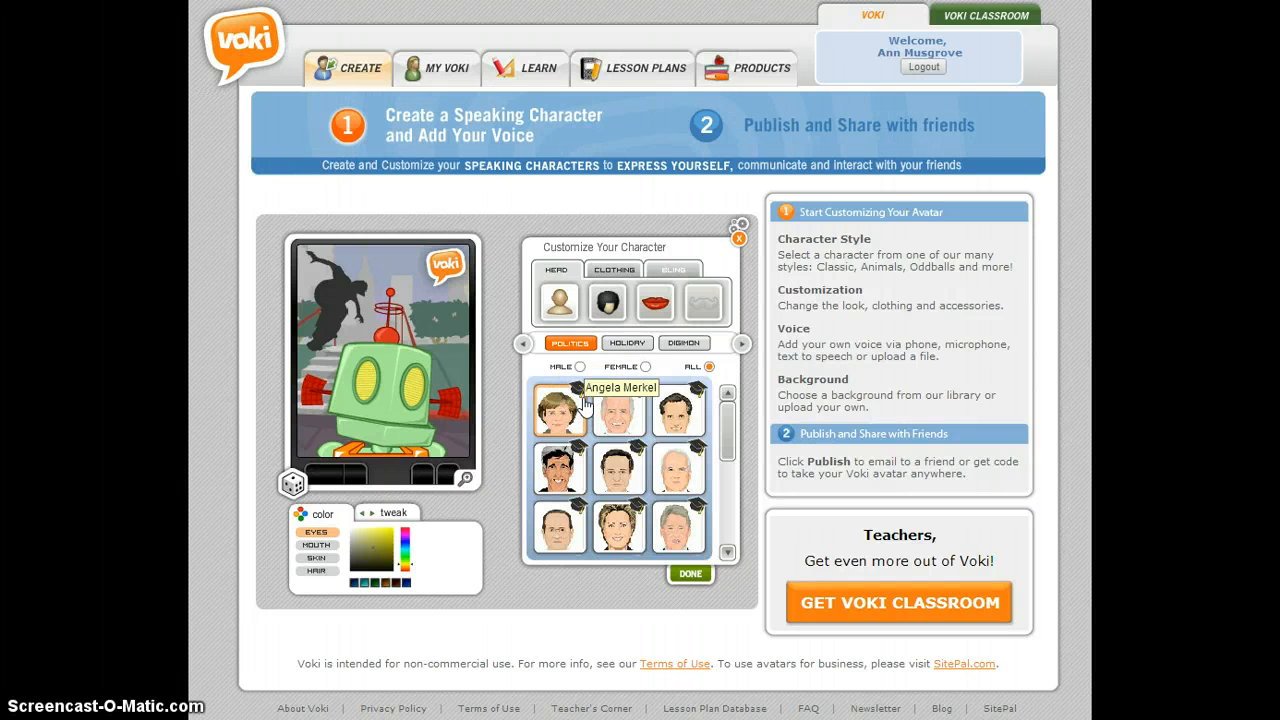
- Choose the dark-haired woman with the orange headband from the Classic category as the character and confirm the choice
left_click(743, 344)
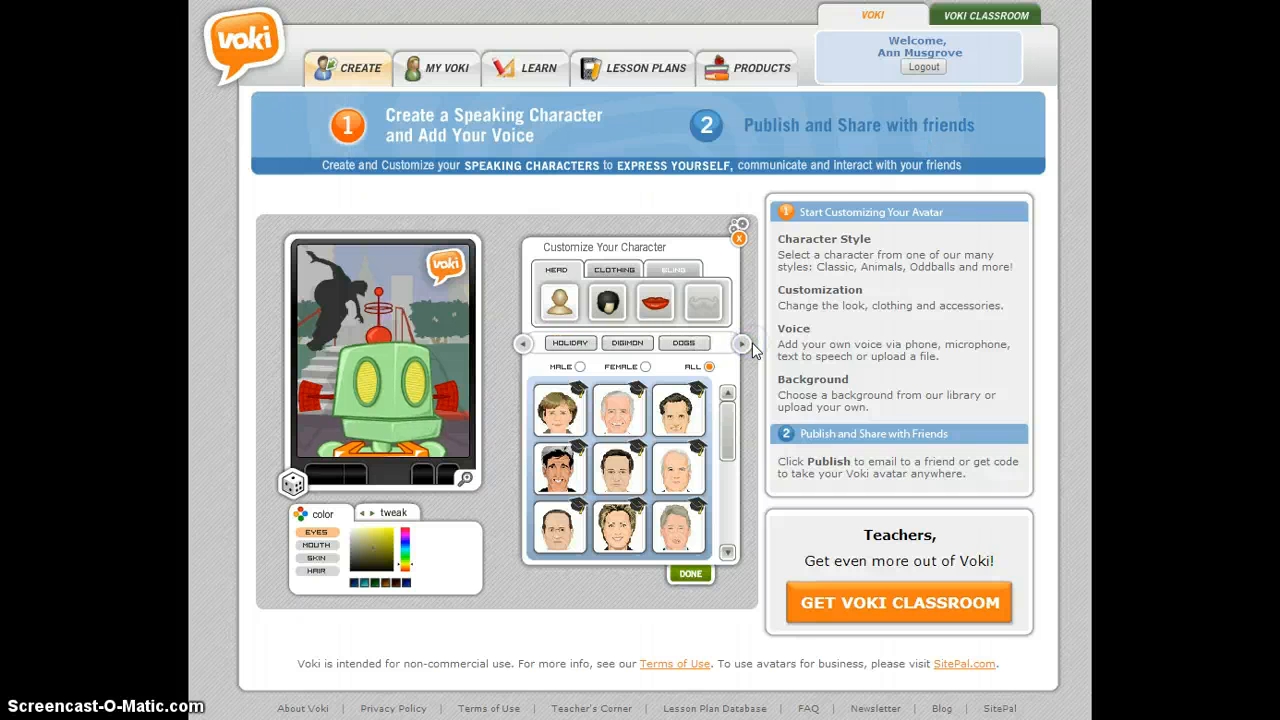
left_click(742, 346)
left_click(742, 346)
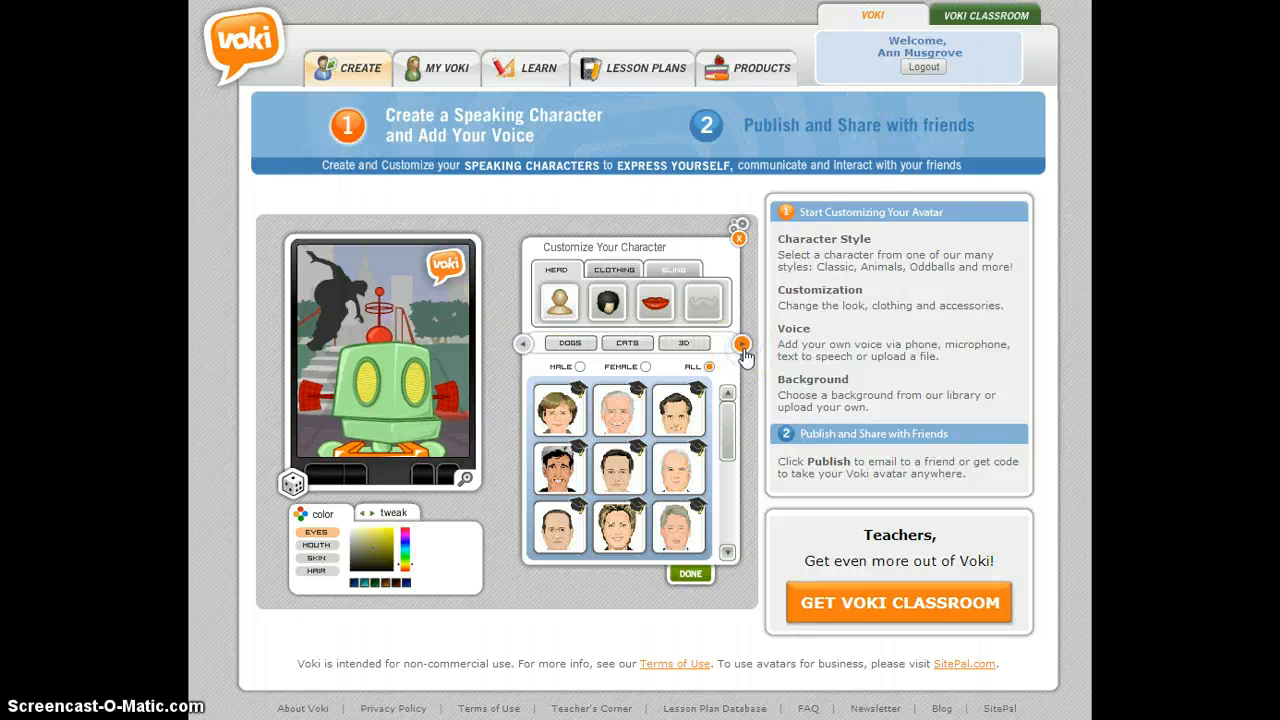
left_click(742, 346)
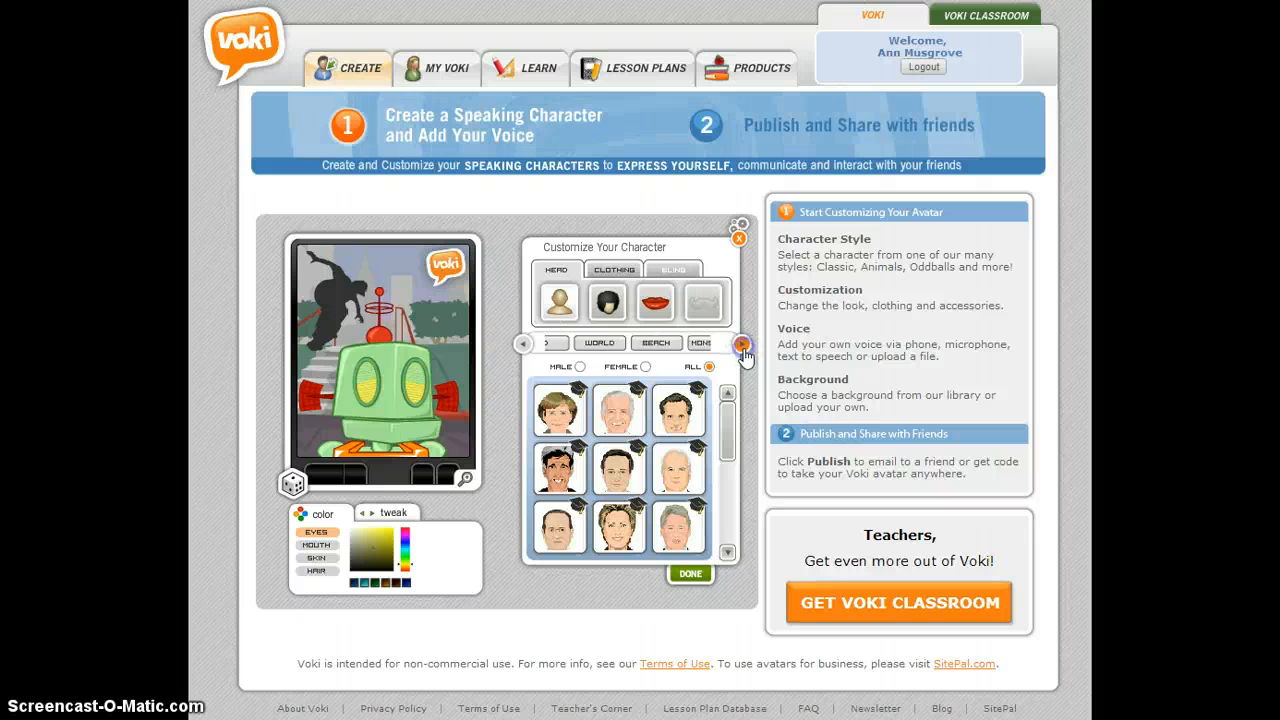
left_click(742, 346)
left_click(742, 346)
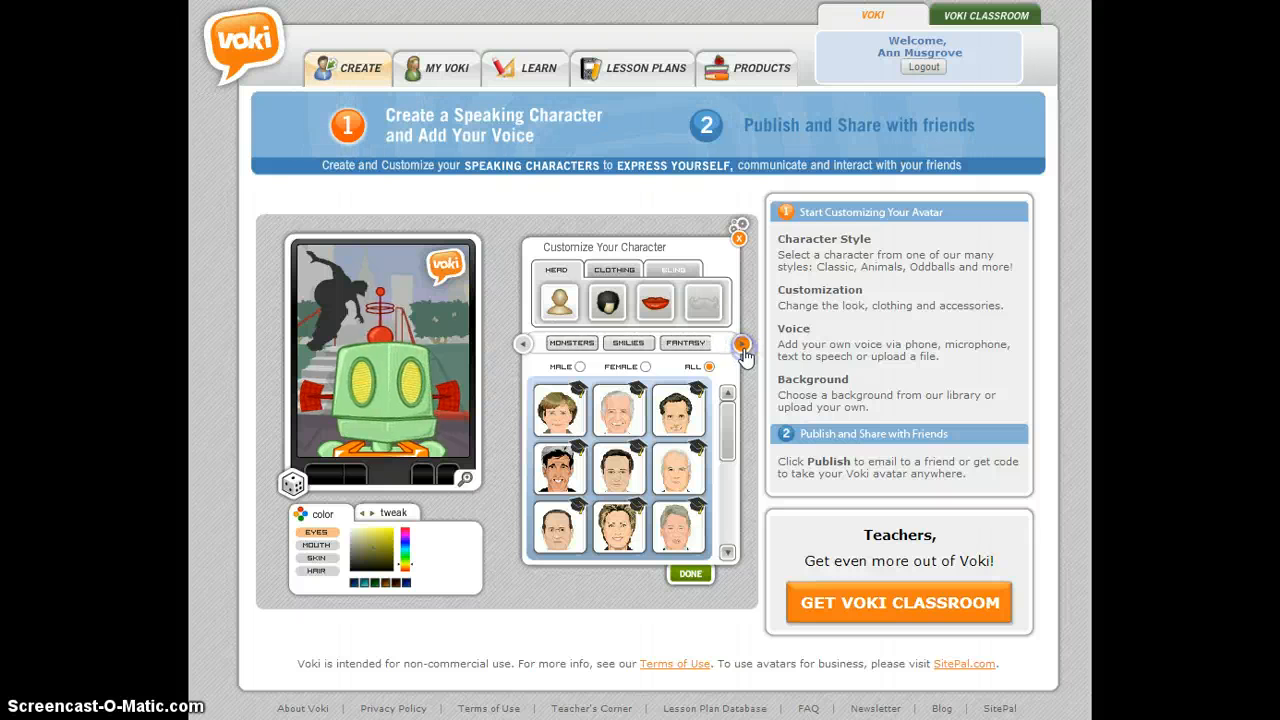
left_click(742, 346)
left_click(680, 345)
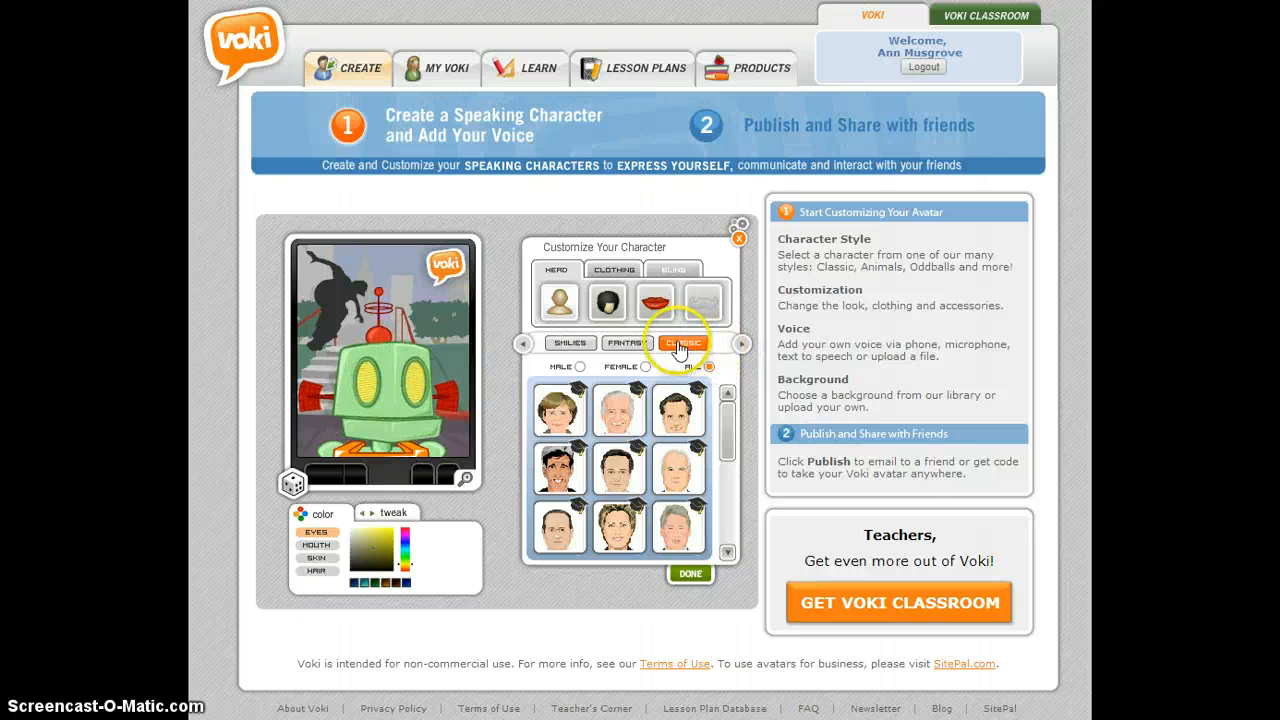
left_click(570, 468)
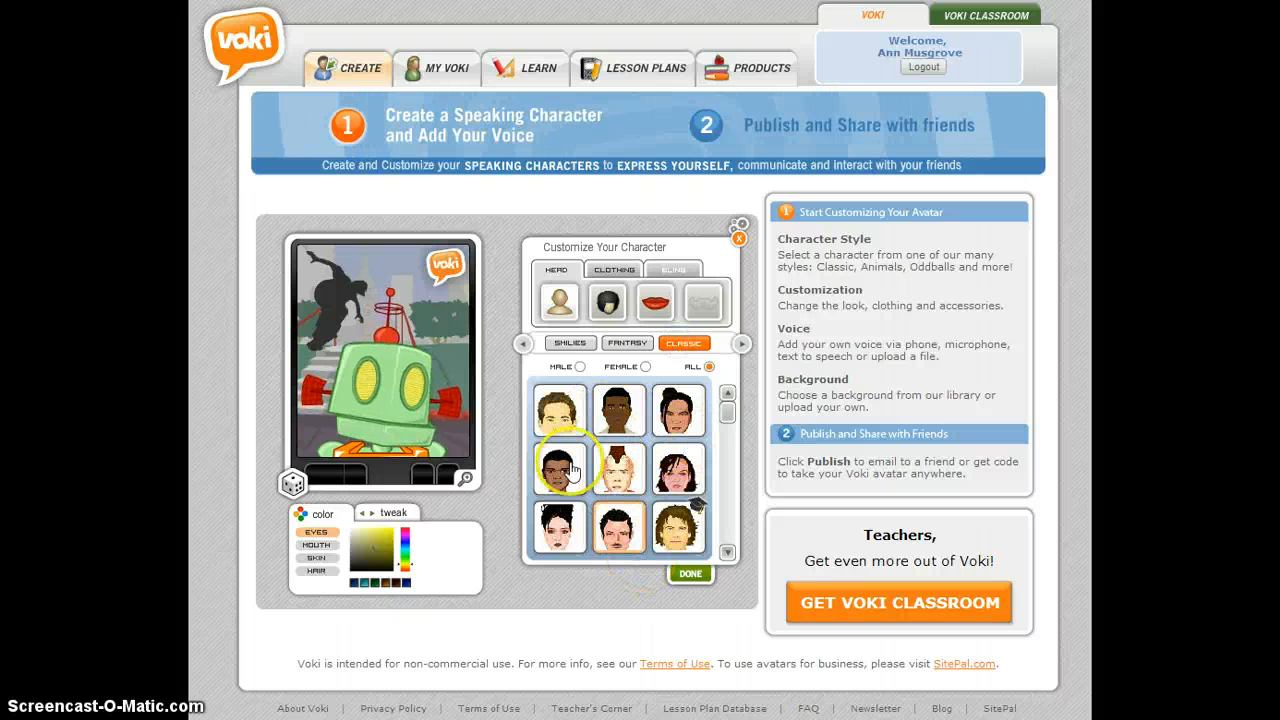
left_click(555, 546)
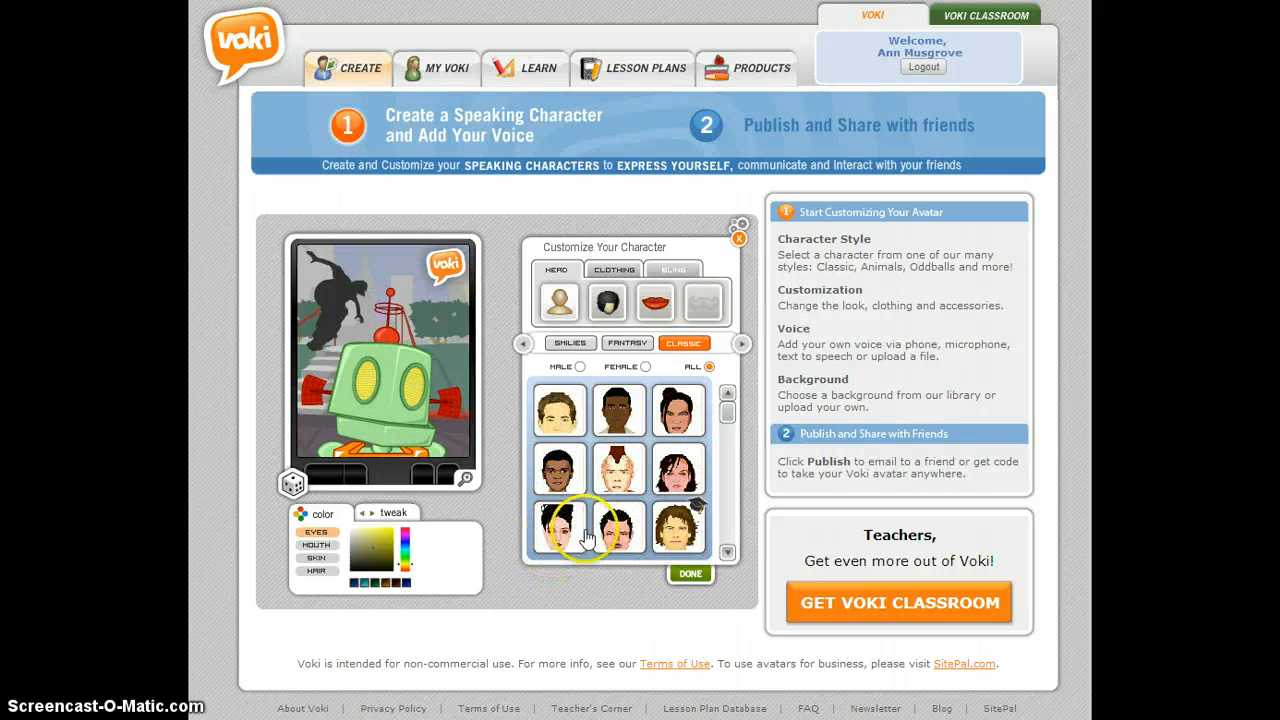
left_click(675, 478)
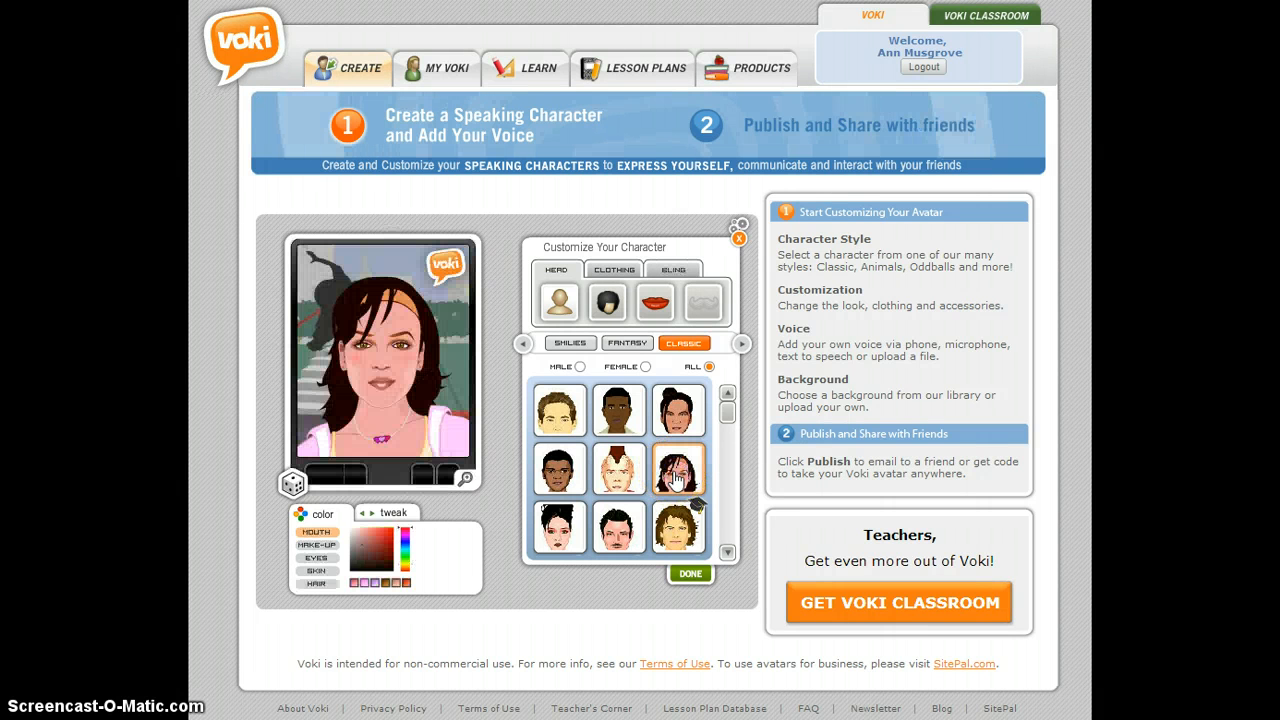
left_click(547, 495)
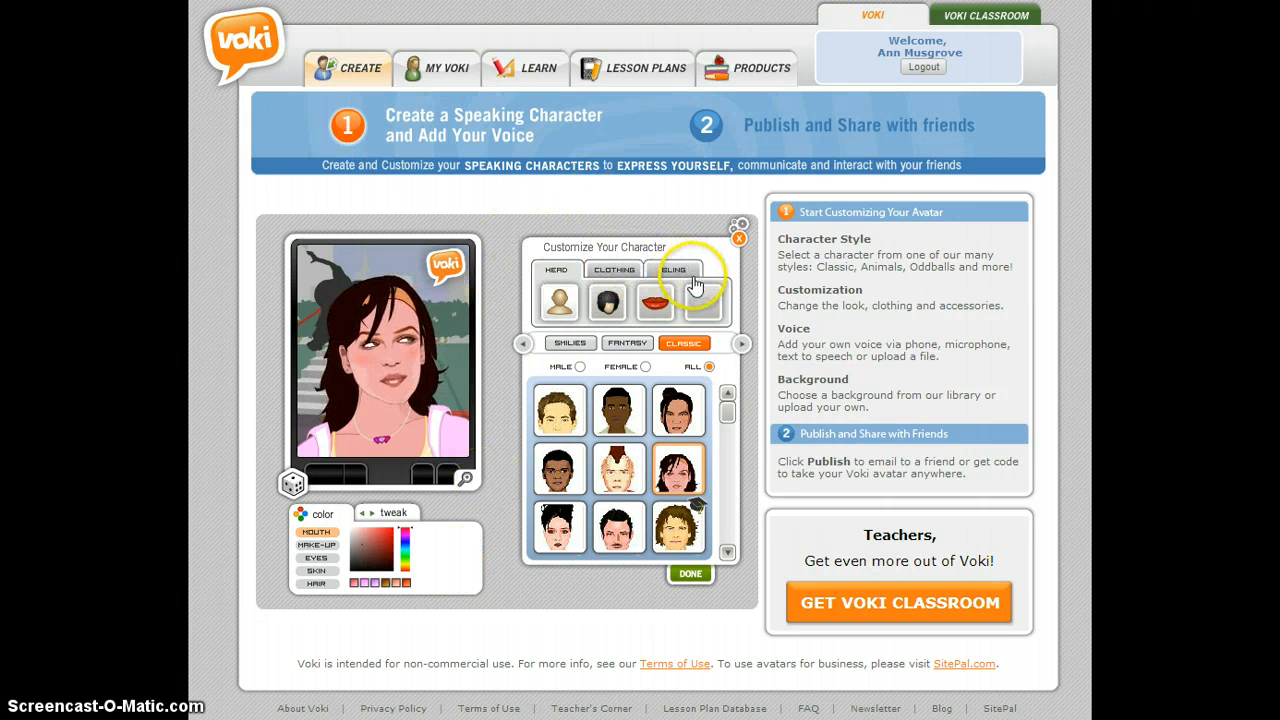
left_click(691, 573)
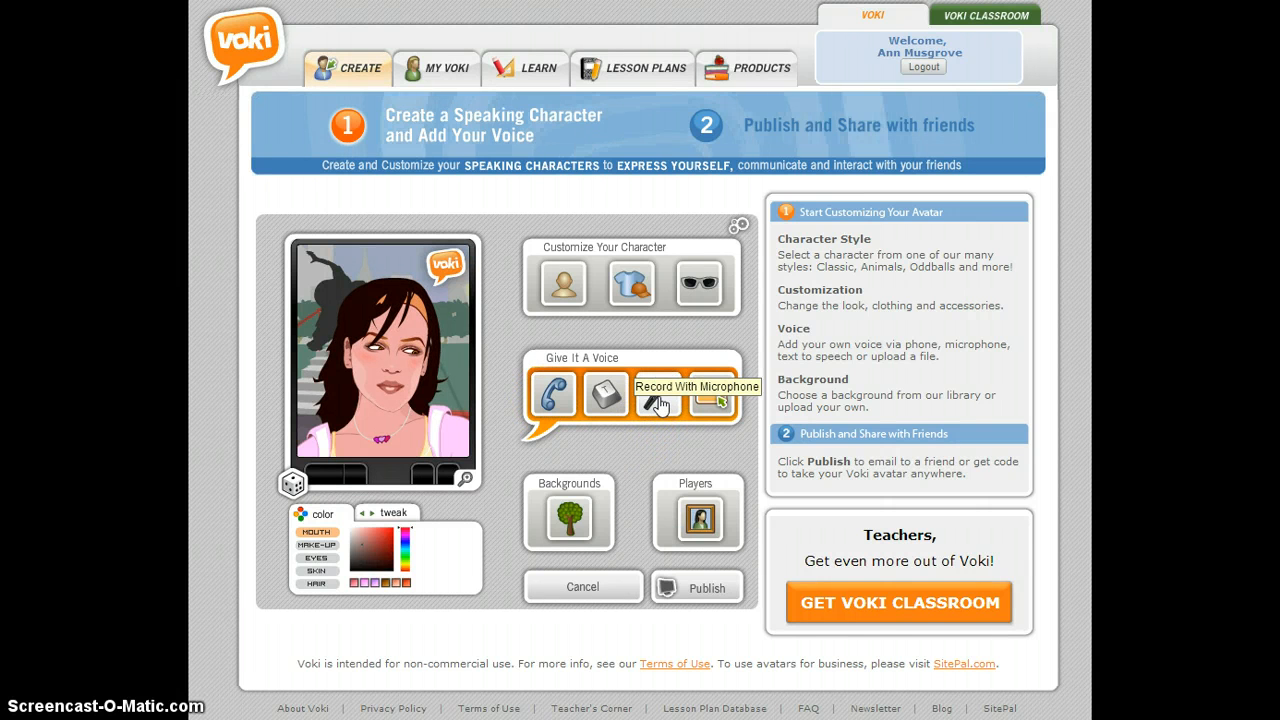
- Add a text-to-speech message to the avatar reading "Welcome to our class"
left_click(712, 403)
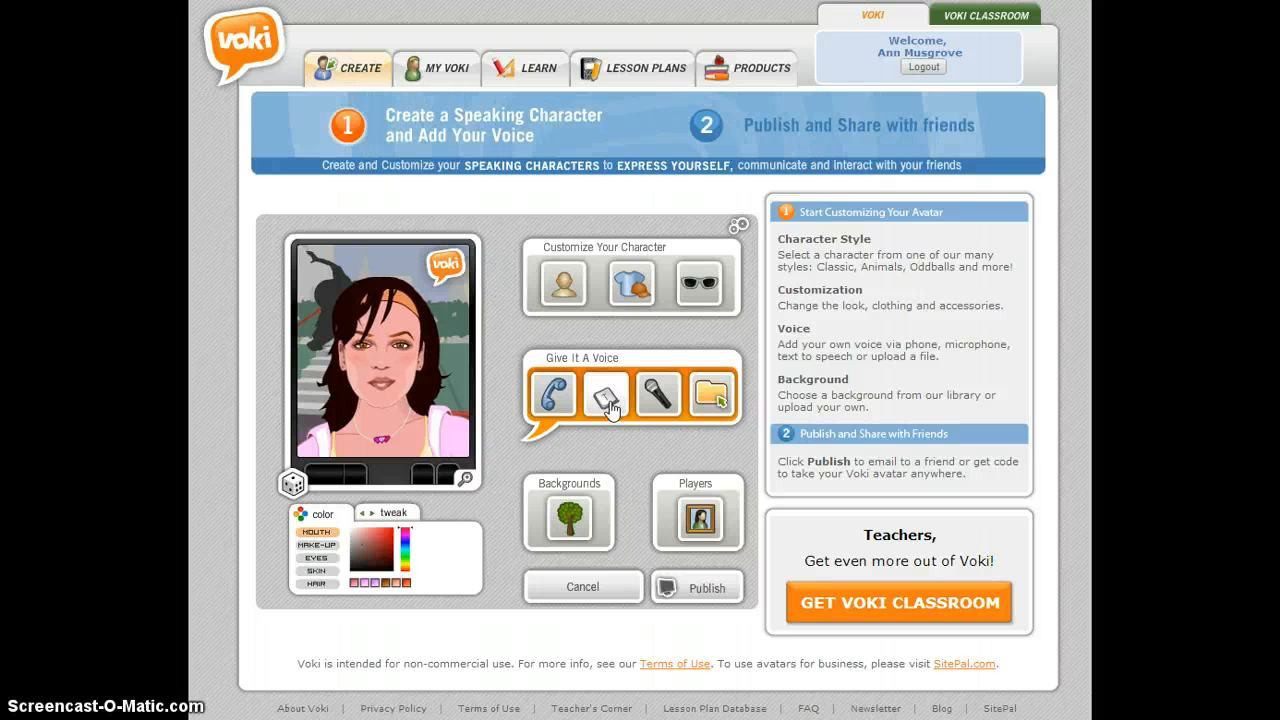
left_click(610, 404)
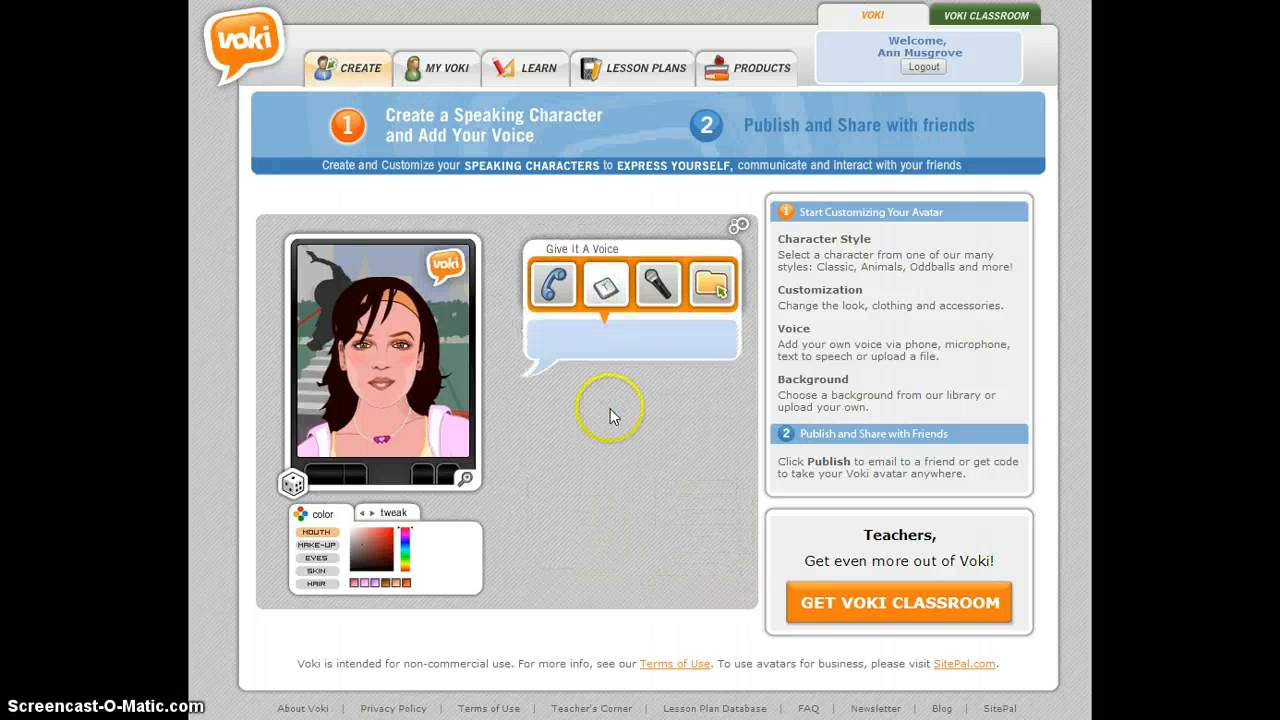
left_click(608, 381)
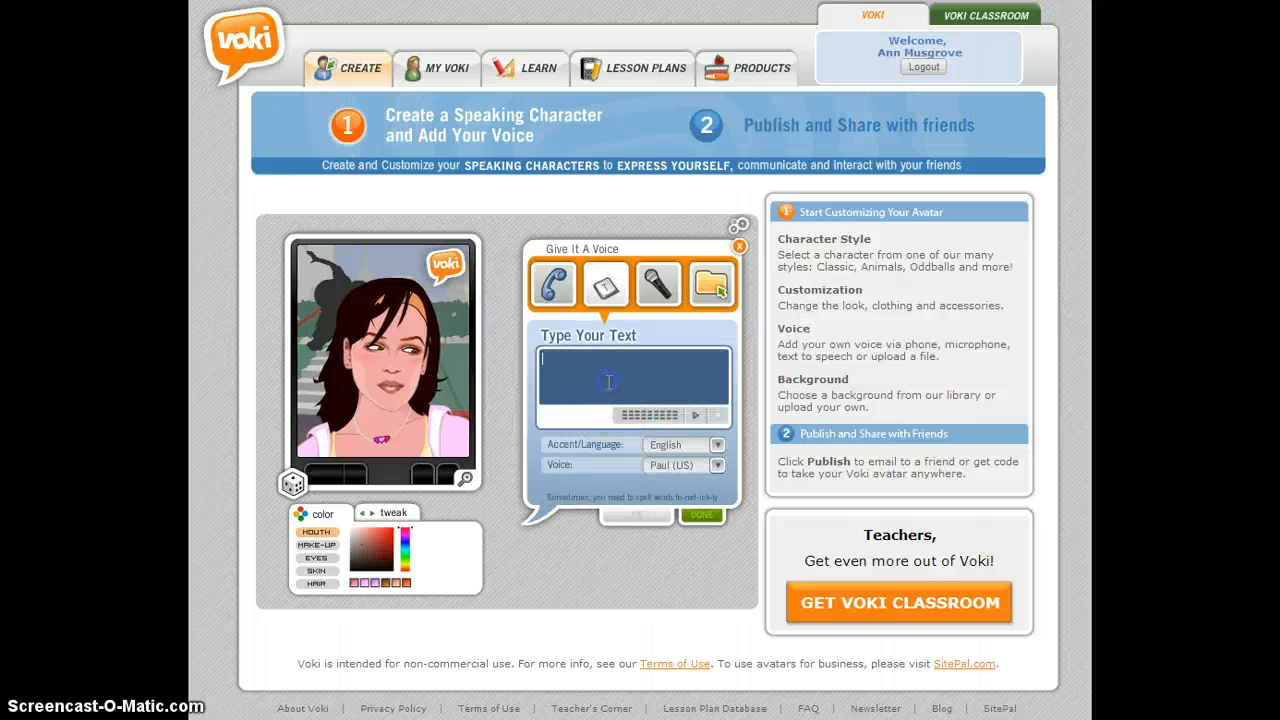
type("Wec")
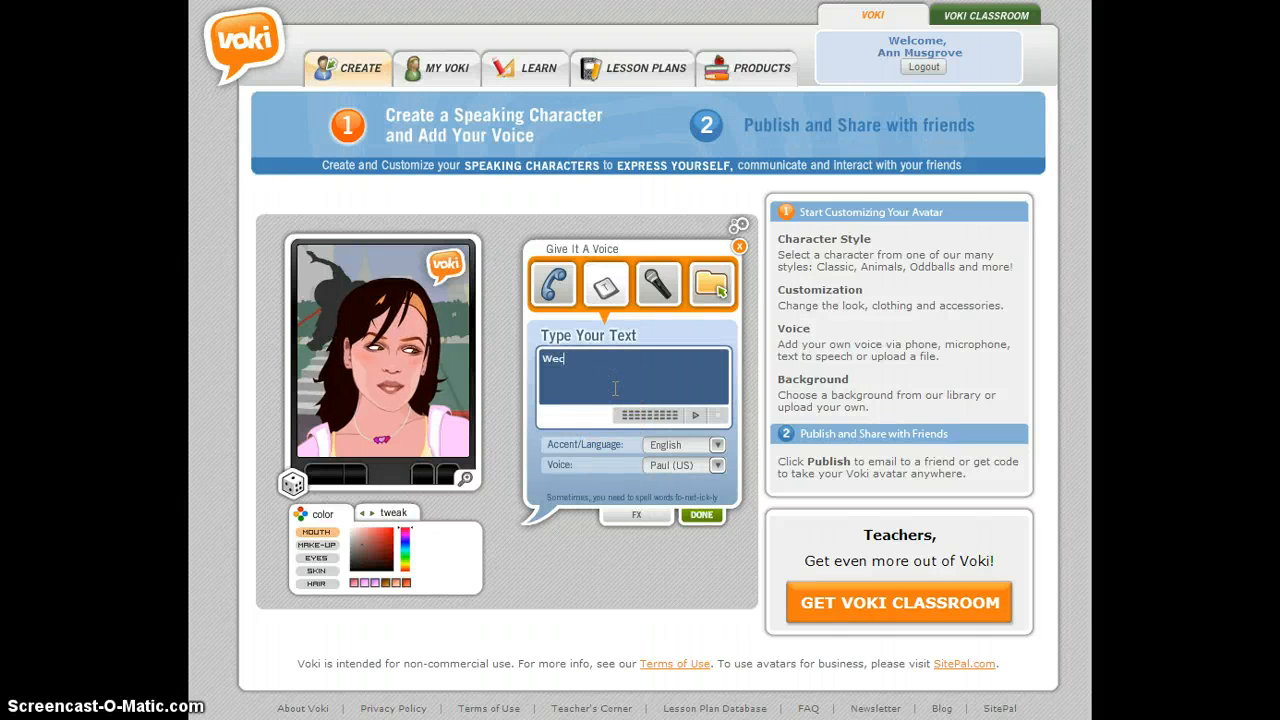
key("BackSpace")
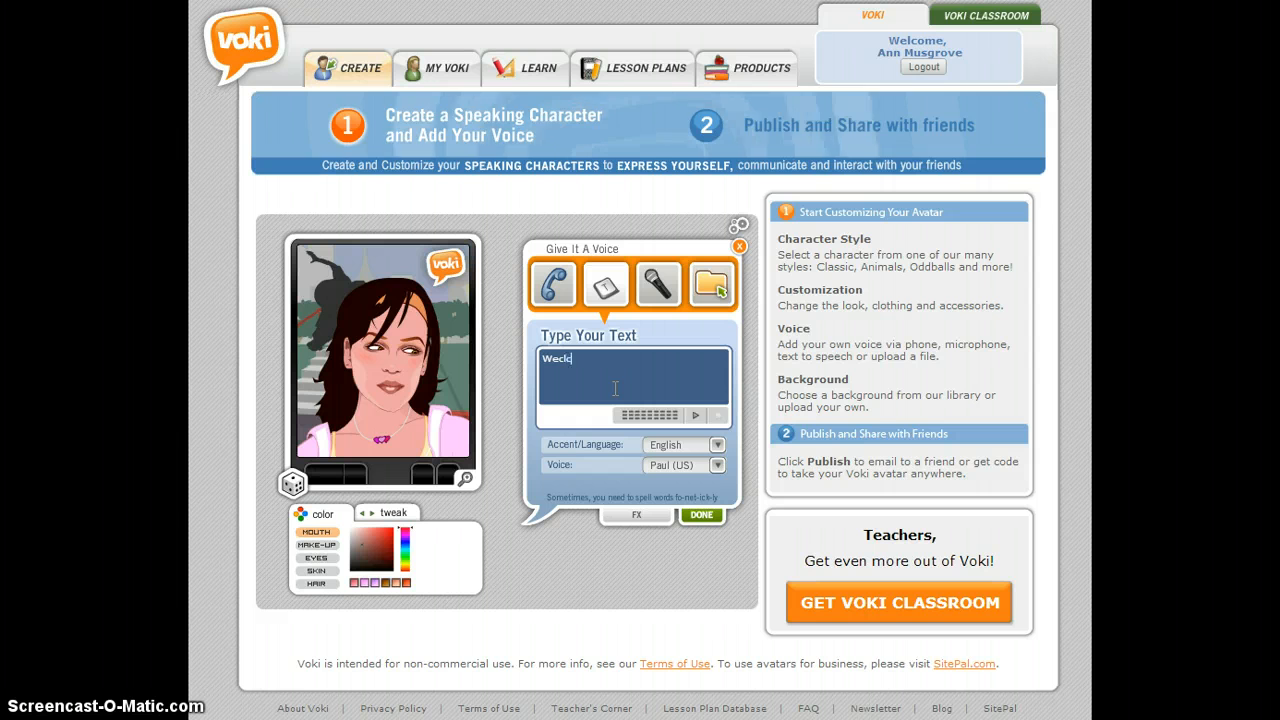
type("lco")
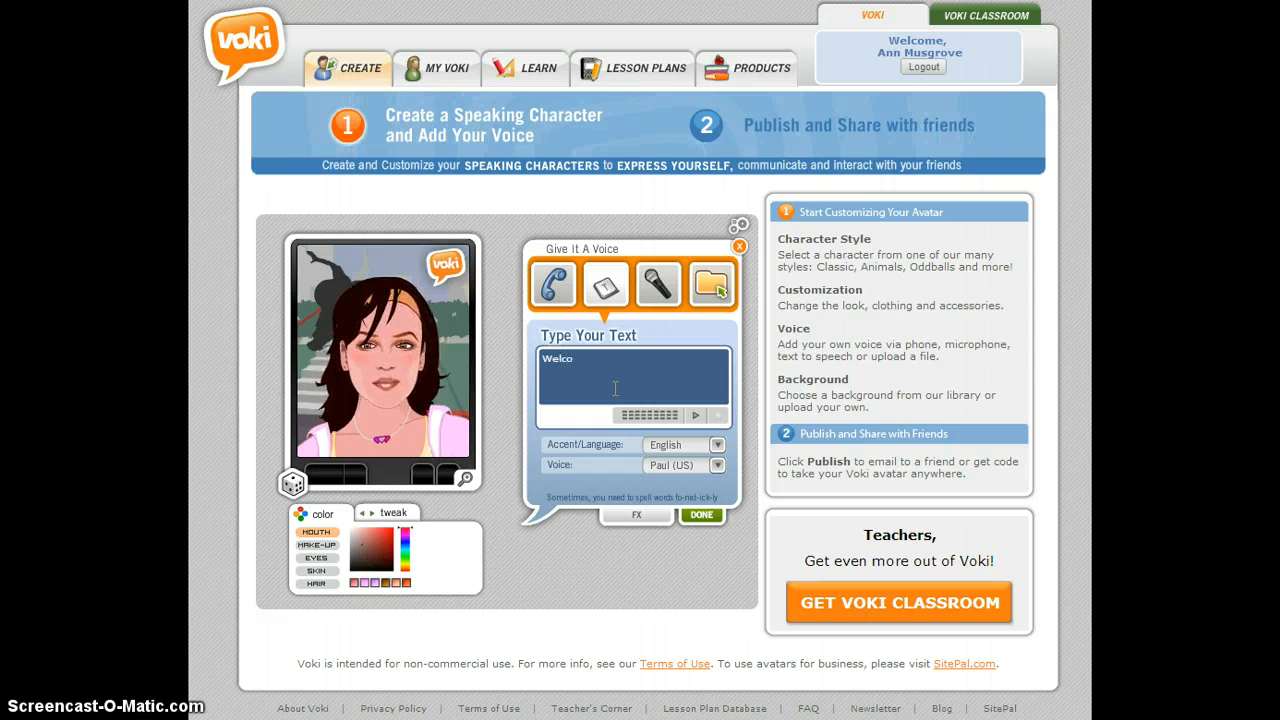
type("me to our")
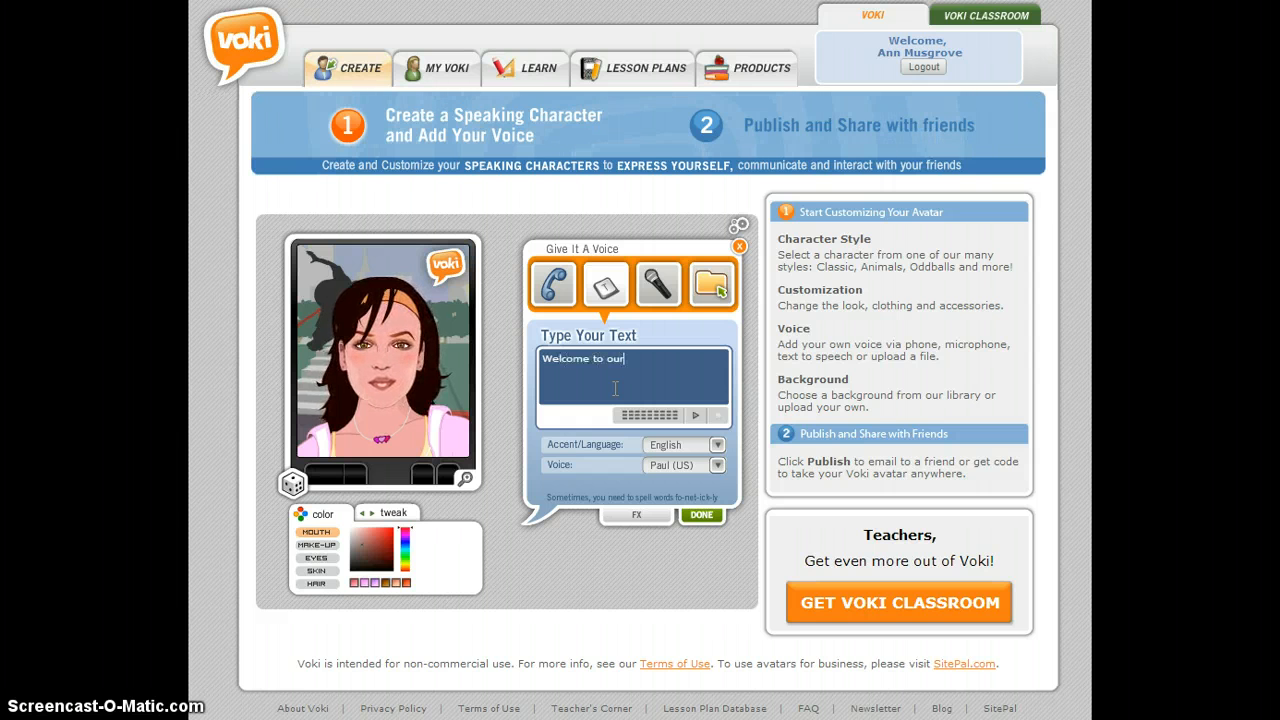
type(" class")
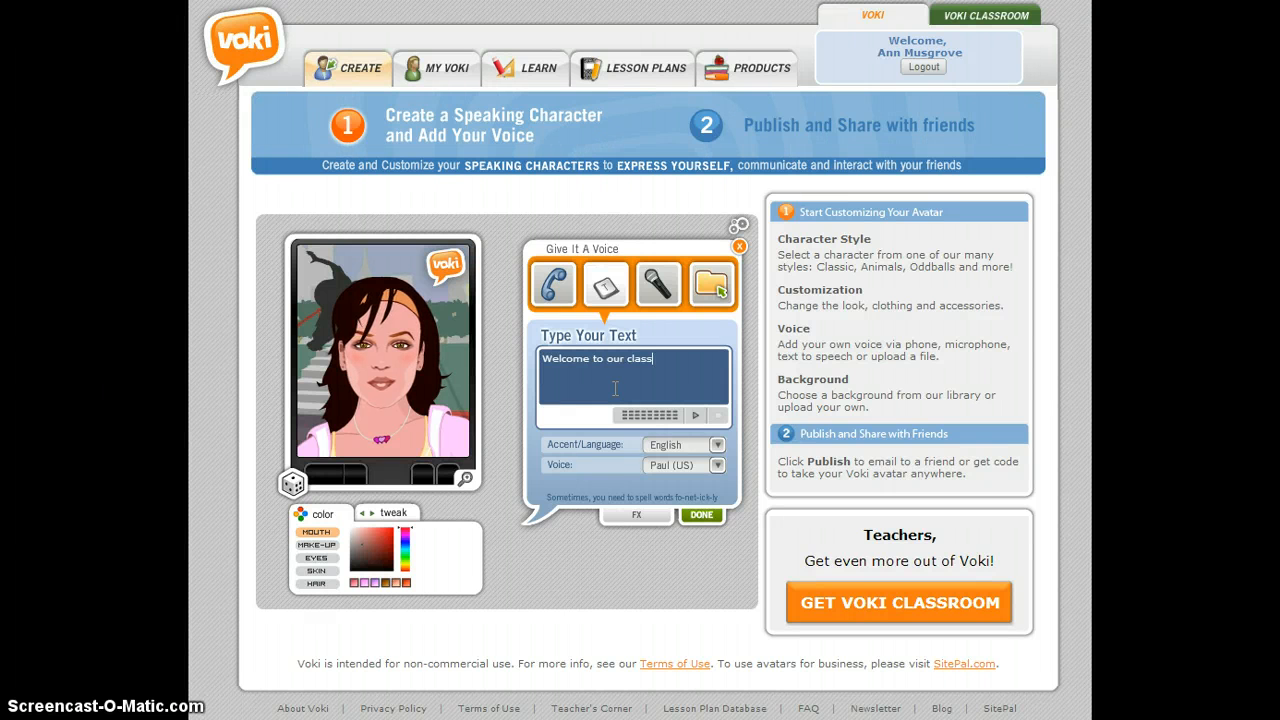
- Set the speaking voice to Jennifer (US) and apply the voice message to the avatar
left_click(717, 467)
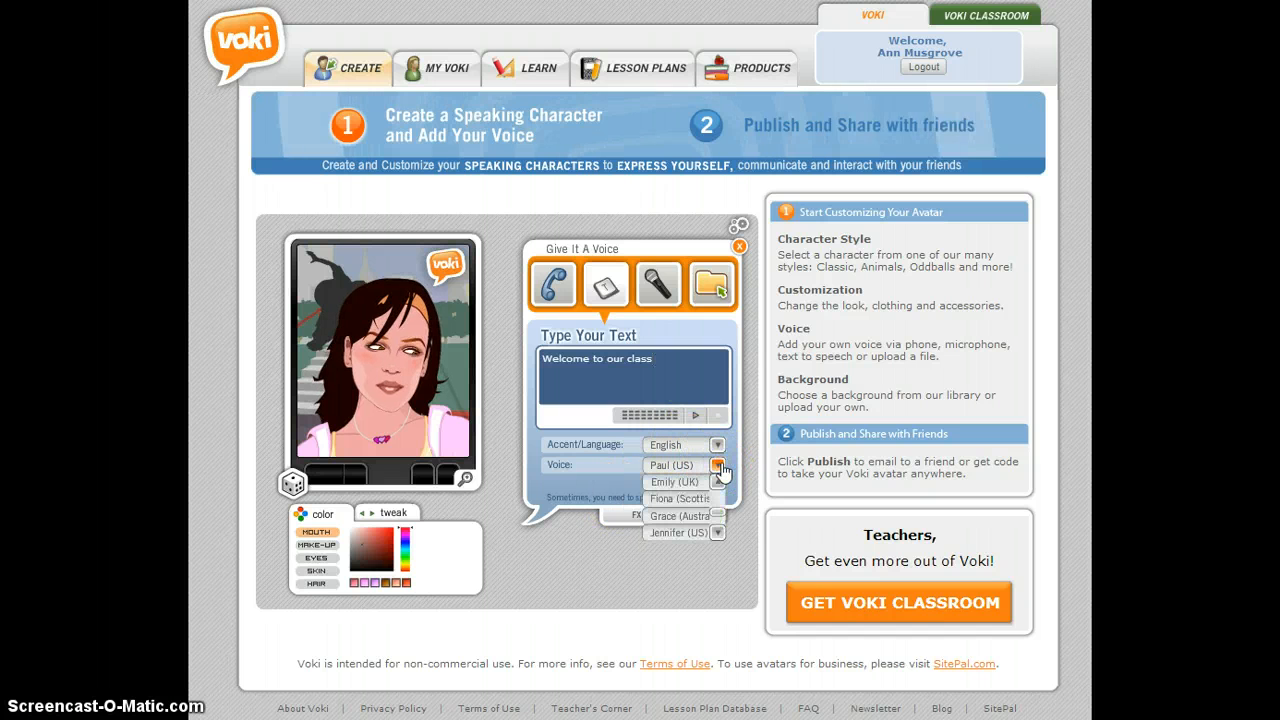
left_click(662, 532)
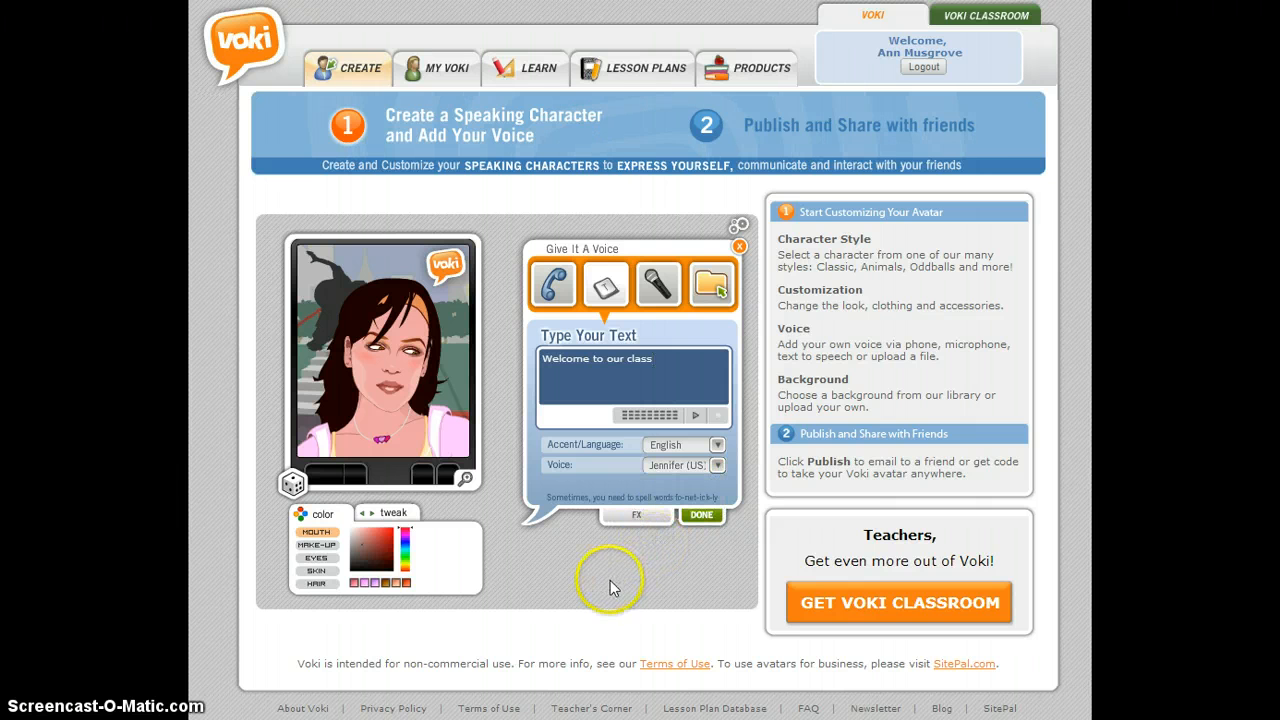
left_click(703, 516)
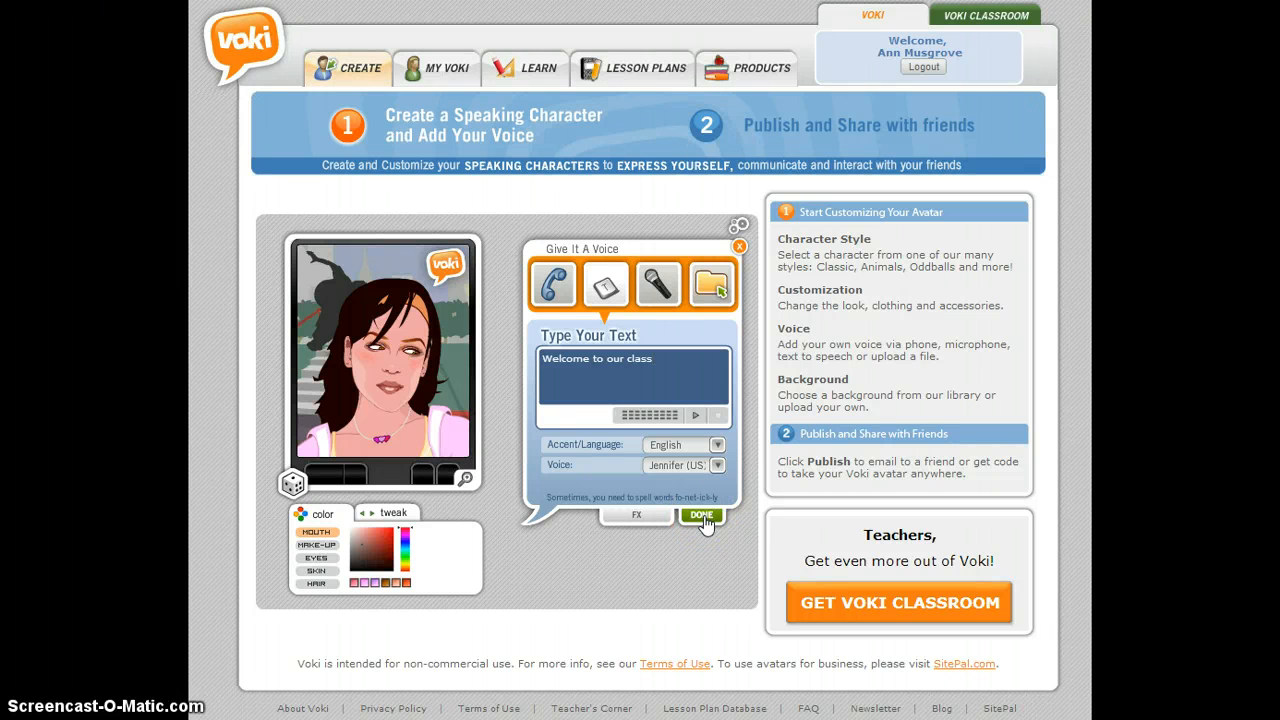
left_click(703, 517)
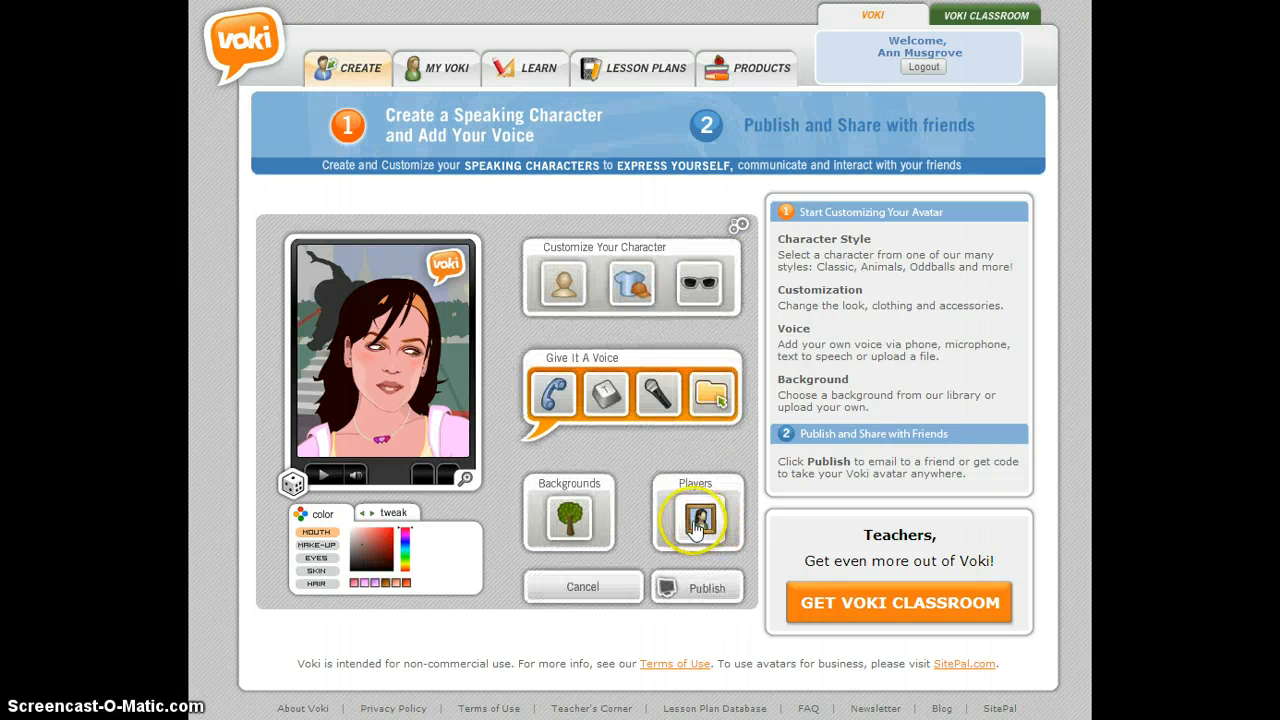
- Publish the avatar scene under the title "Ed Tech Demo" and dismiss the save confirmation
left_click(701, 588)
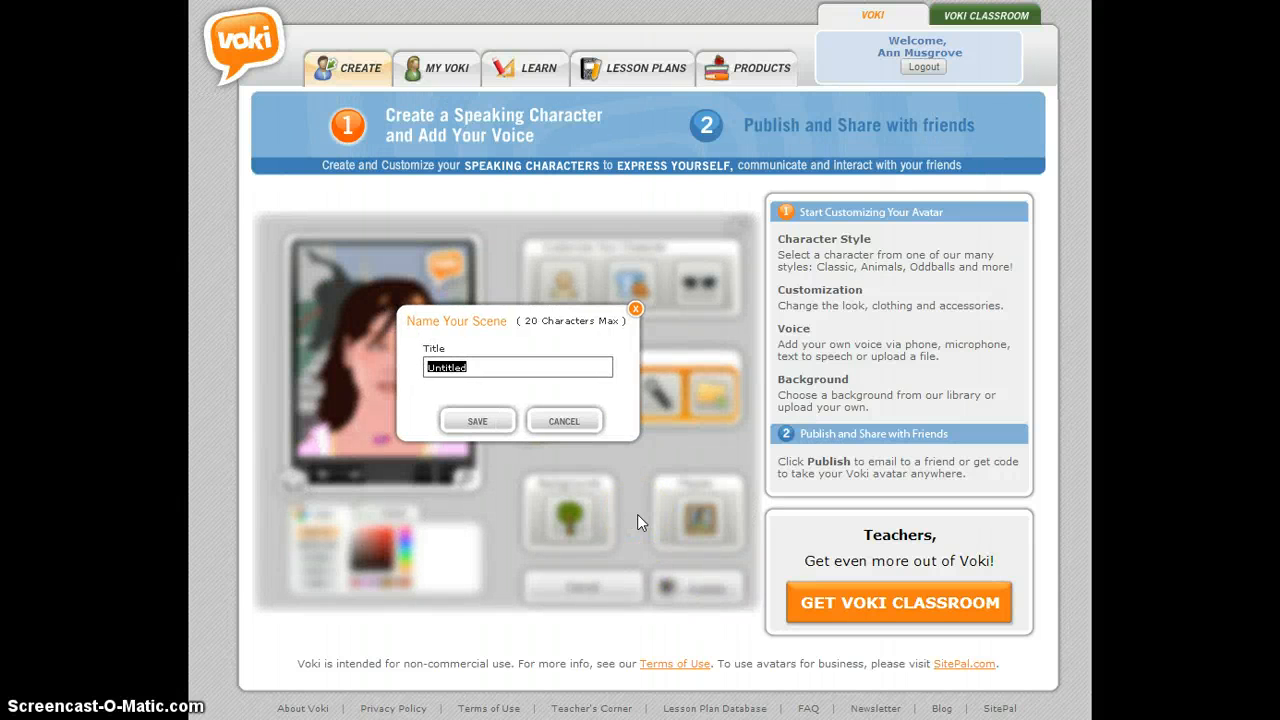
type("Ed Teach")
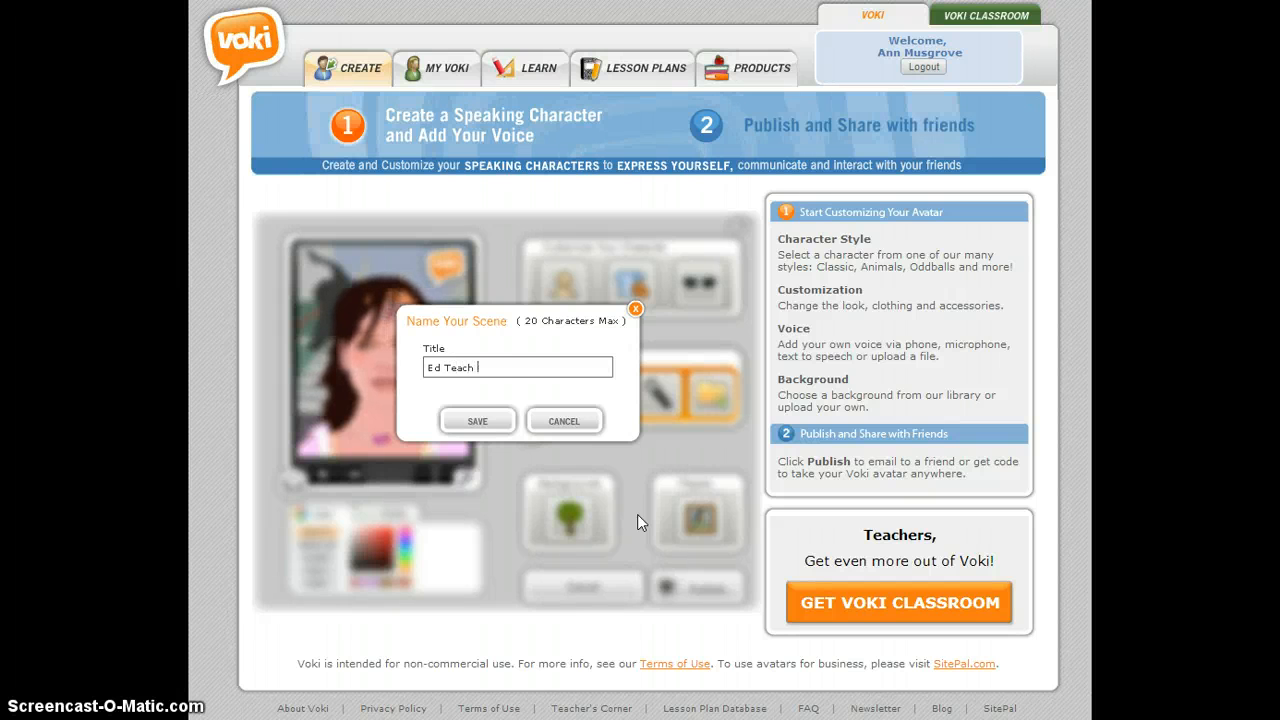
key("BackSpace")
key("BackSpace")
key("BackSpace")
key("BackSpace")
type("ch D")
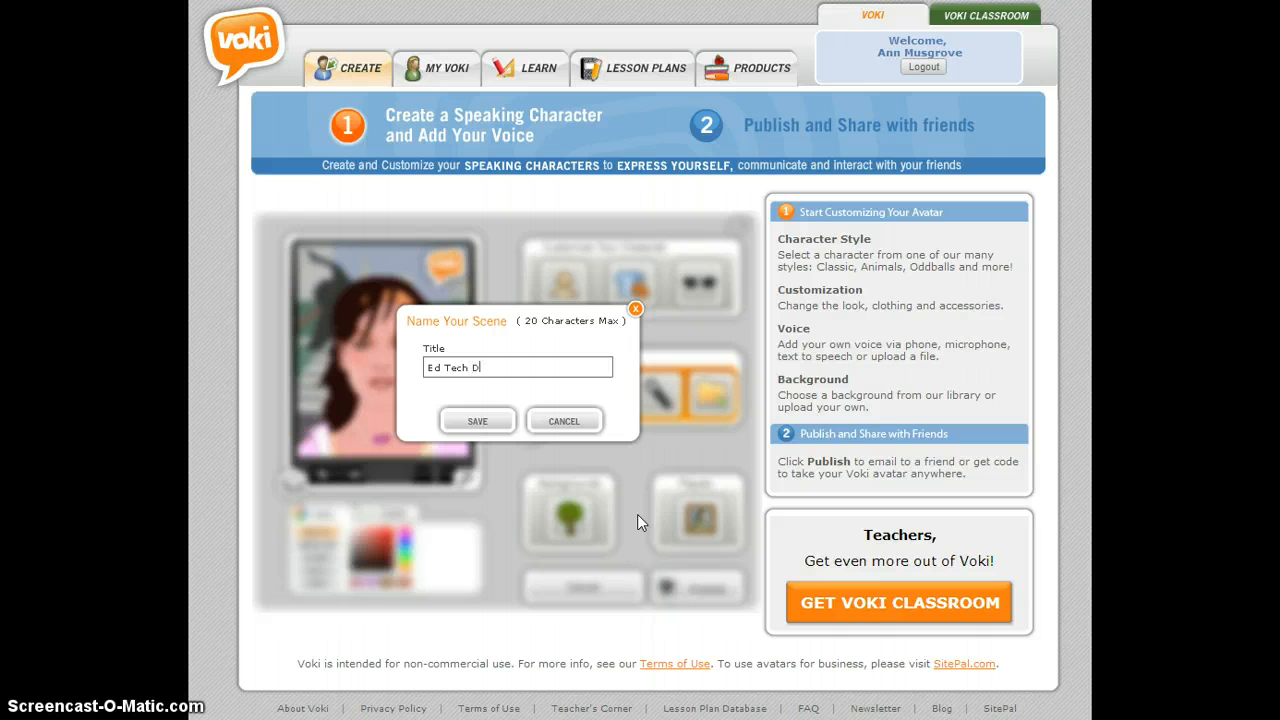
type("emo")
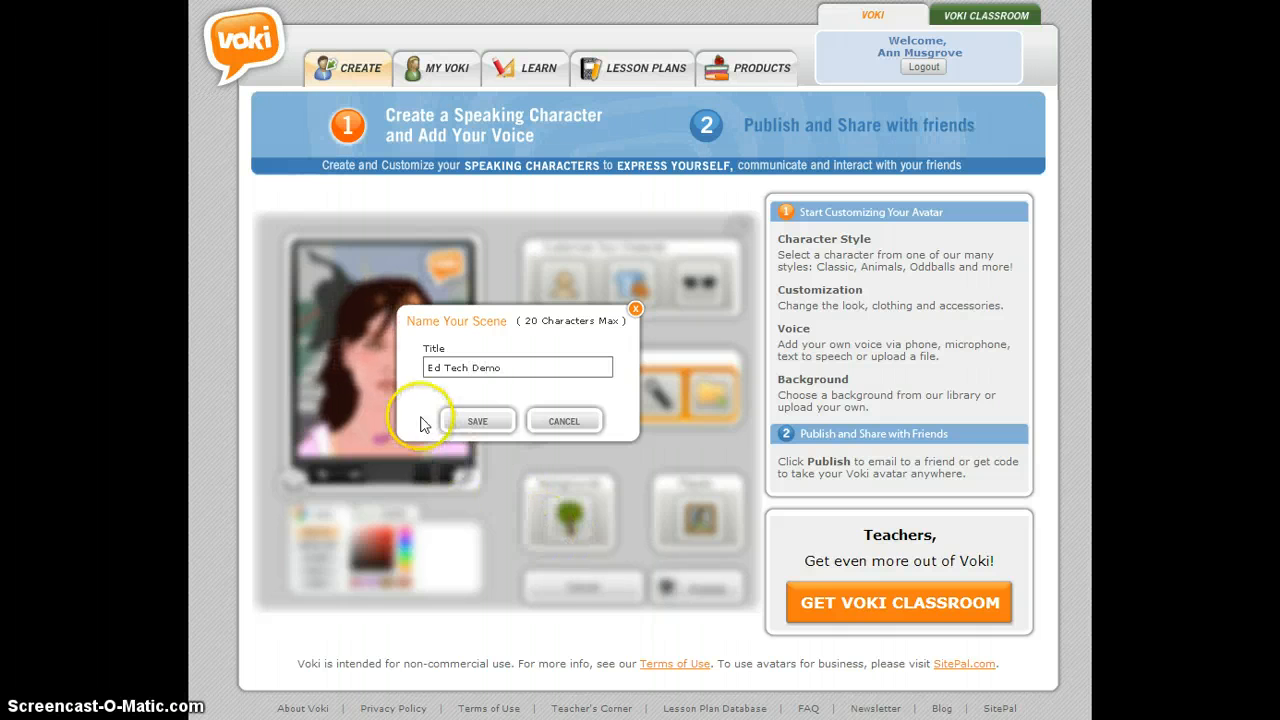
left_click(462, 423)
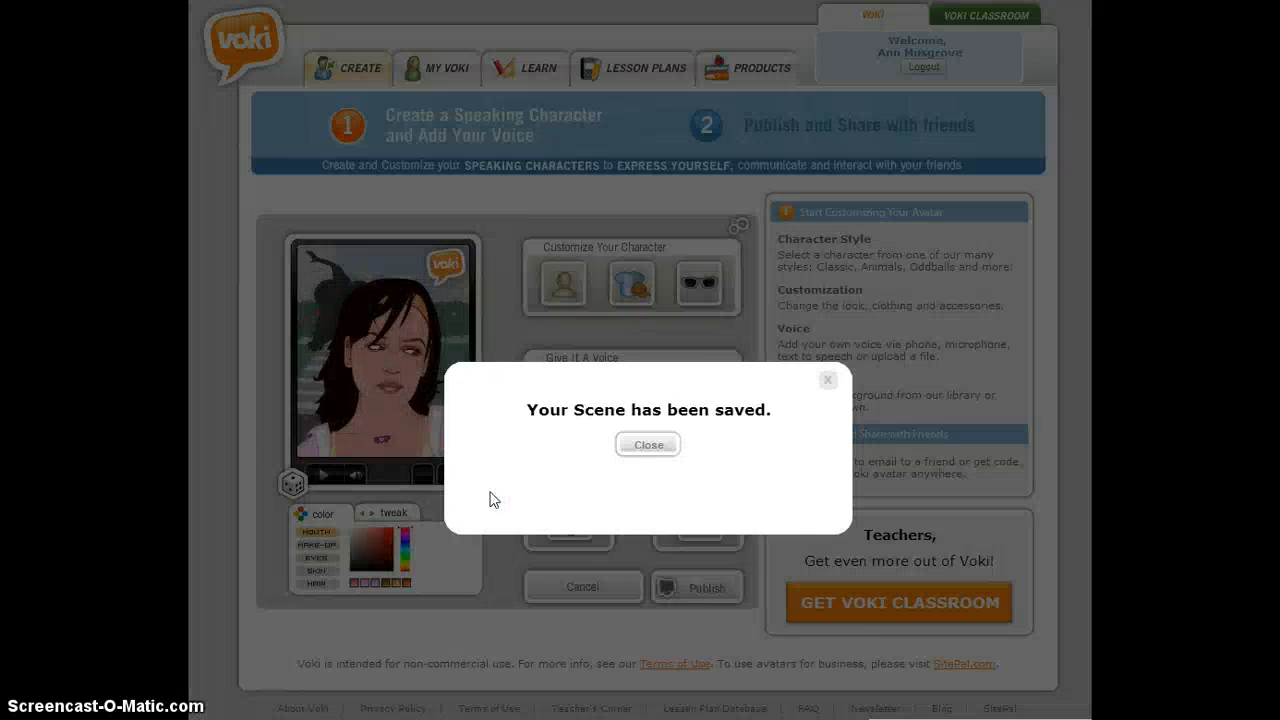
left_click(657, 440)
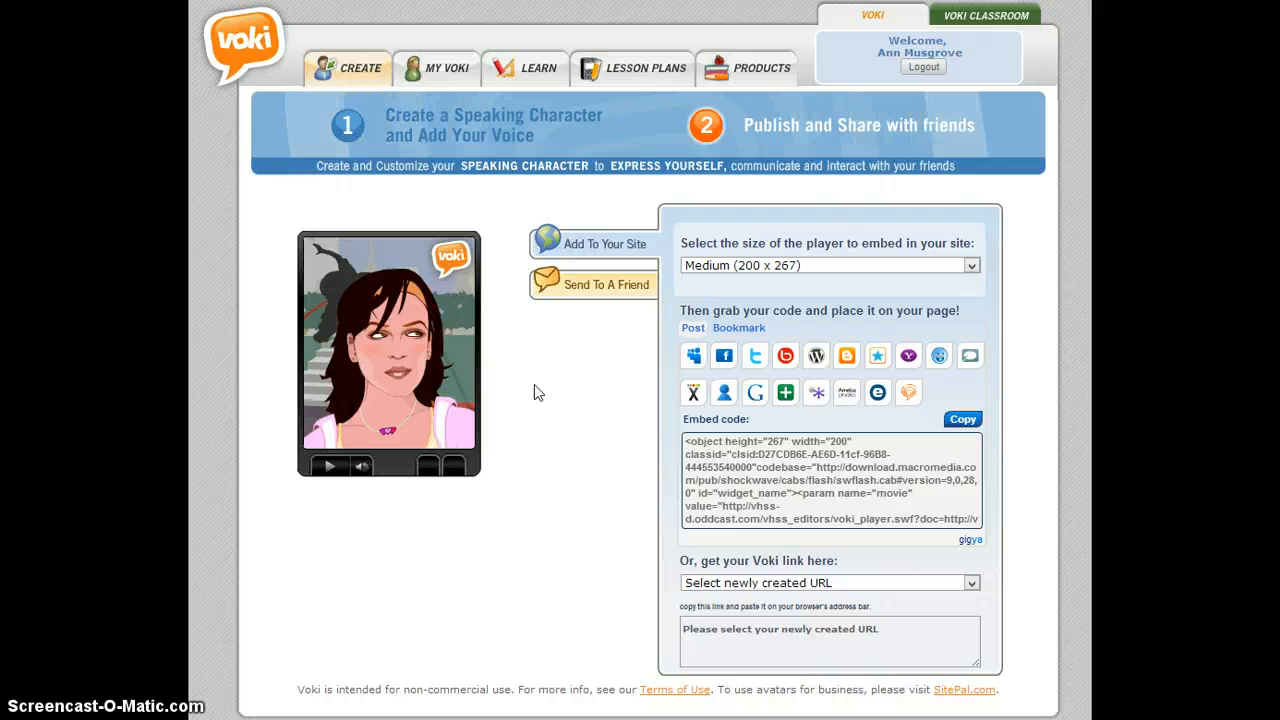
- Generate the Standard Voki link for the published avatar and copy the full URL
left_click(969, 584)
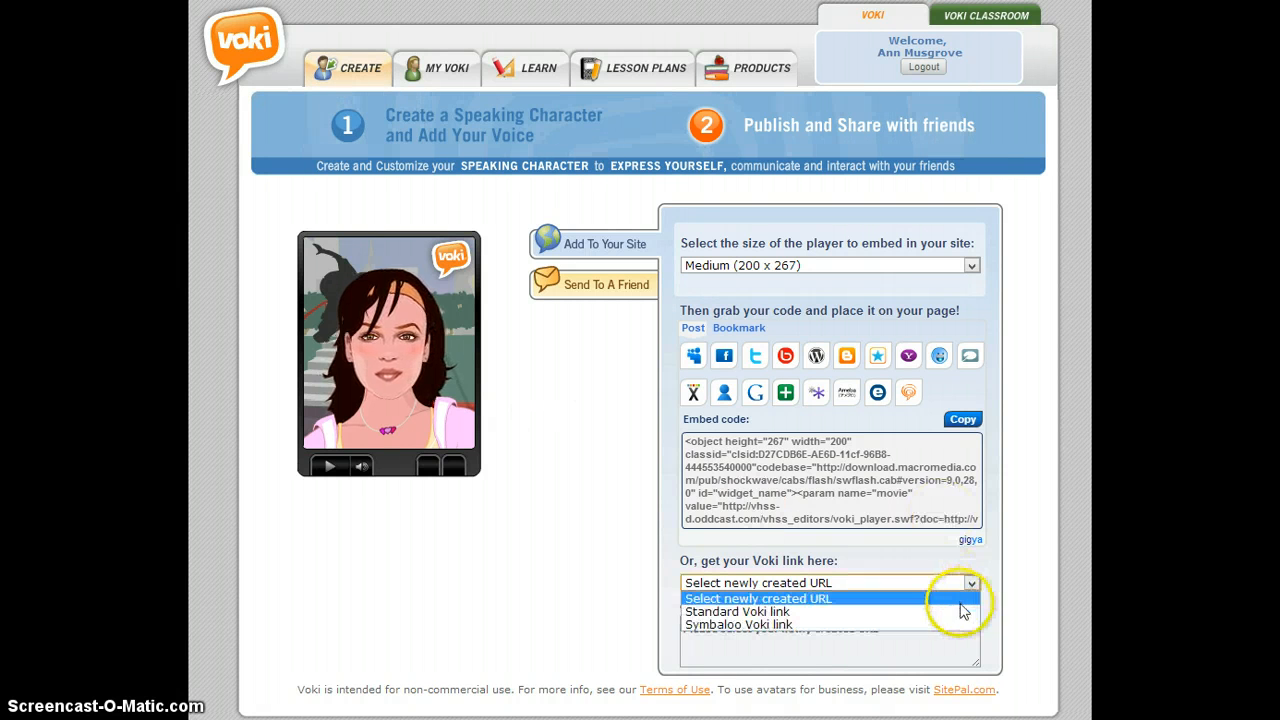
left_click(960, 611)
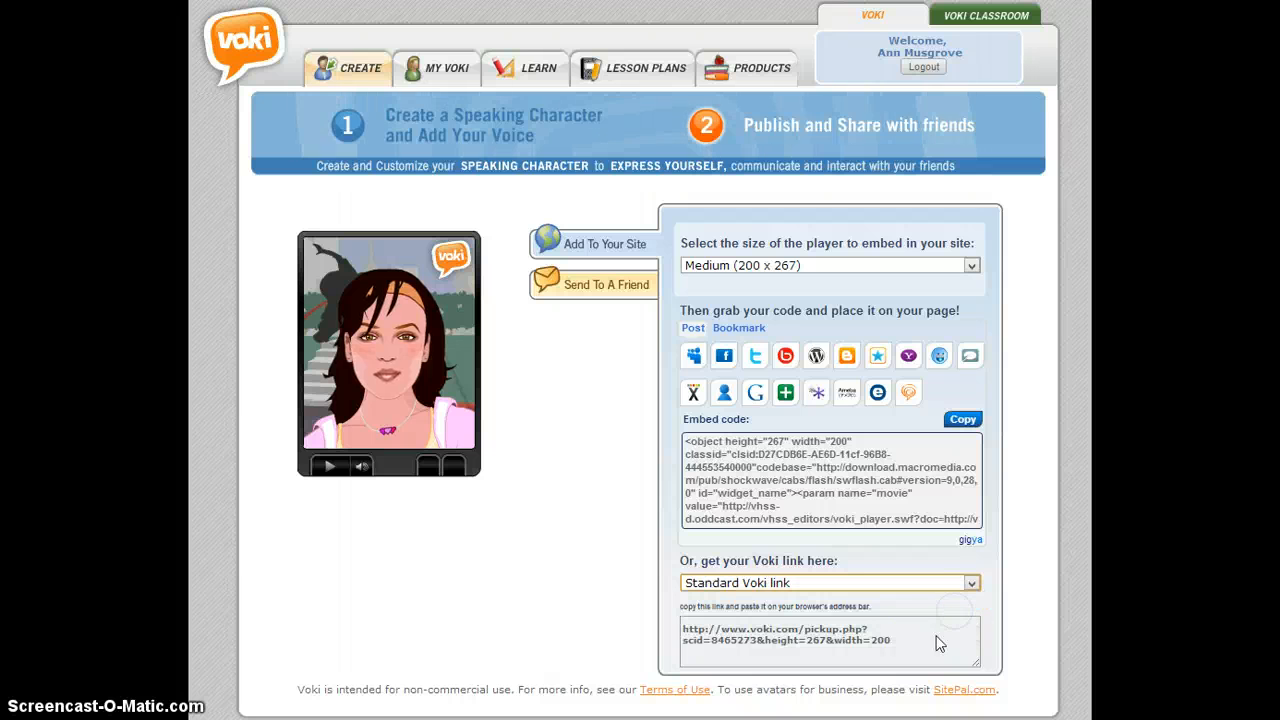
left_click_drag(898, 644, 684, 629)
right_click(714, 640)
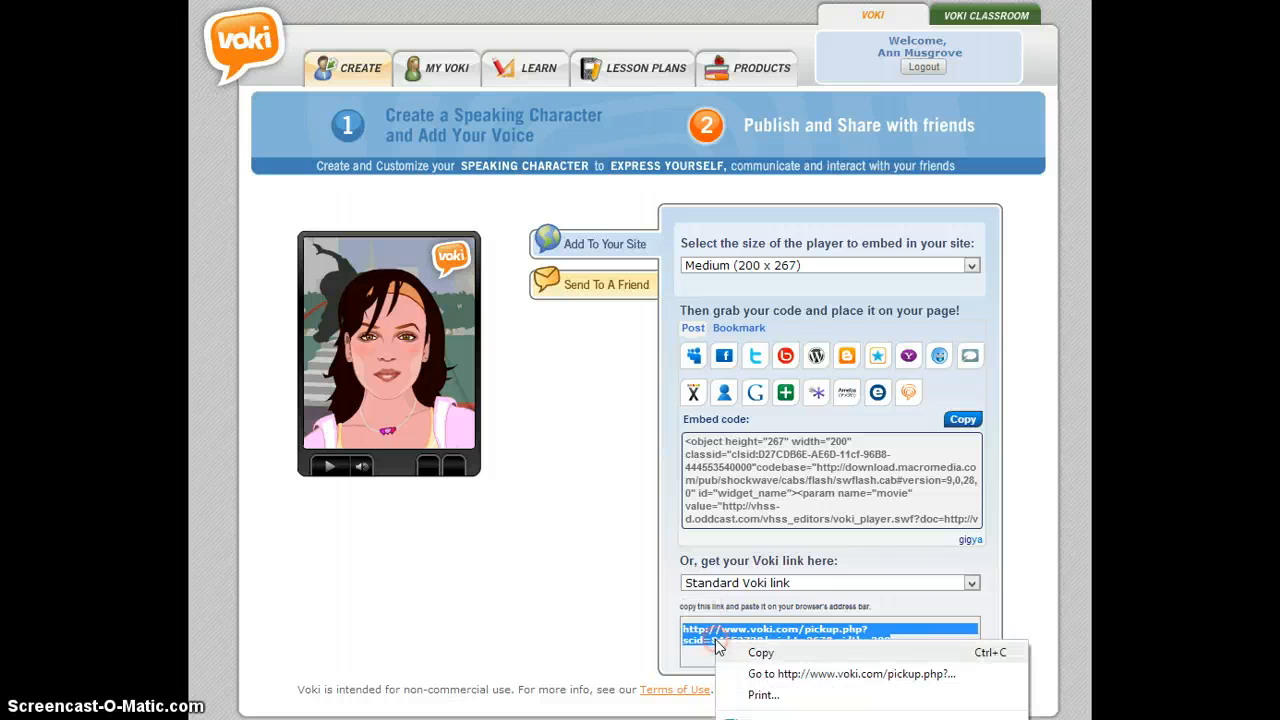
left_click(758, 653)
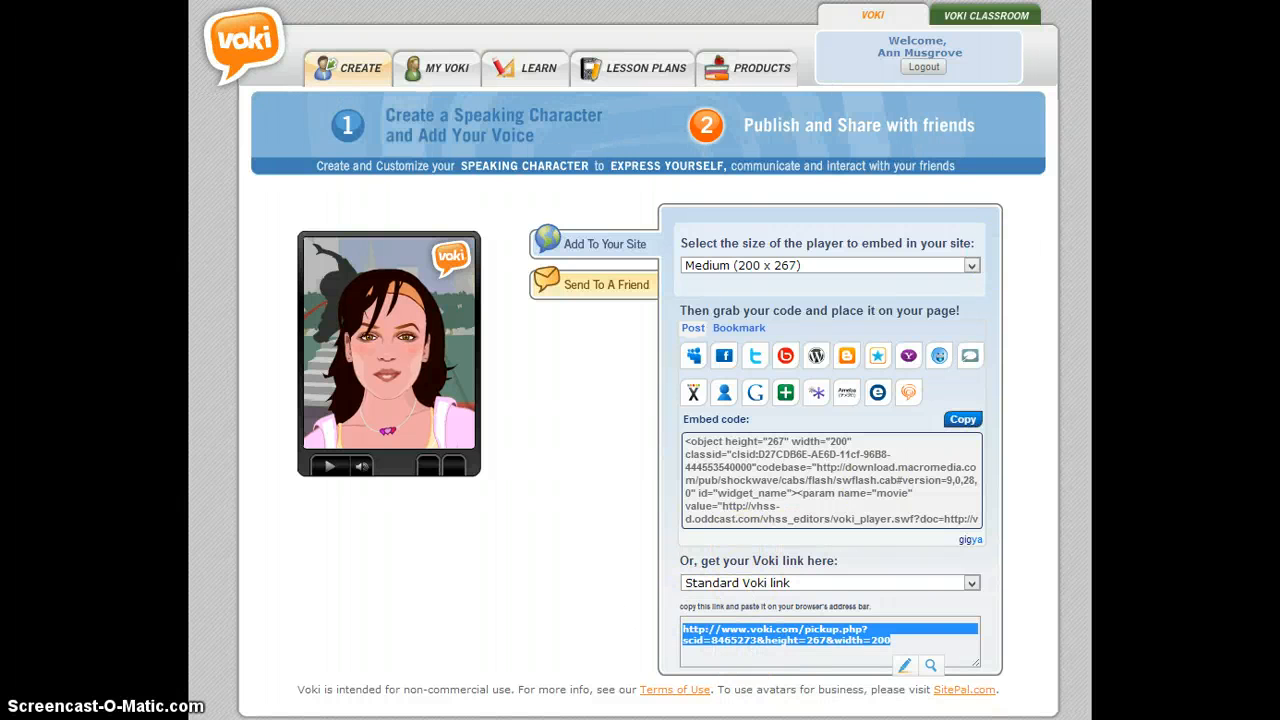
- Switch to the online course site and open the Student Introduction using Multimedia forum through the Orientation folder in Weekly Lessons
key("ctrl+Tab")
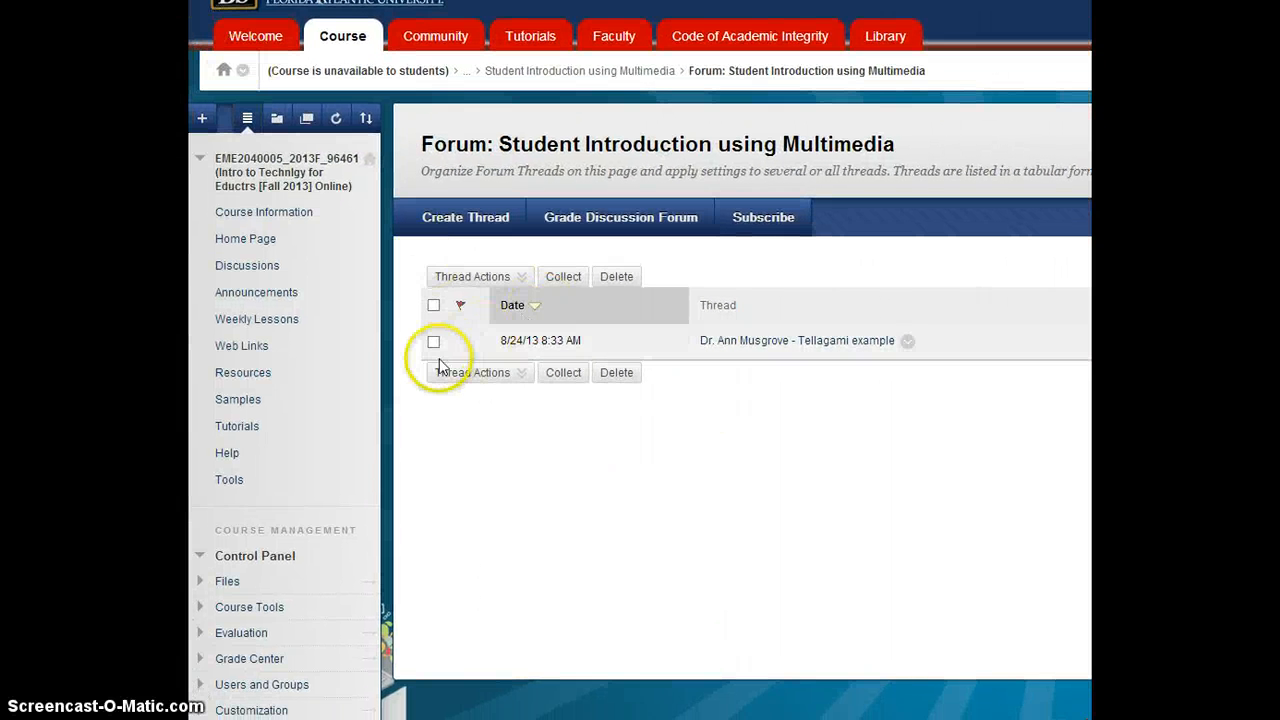
left_click(248, 270)
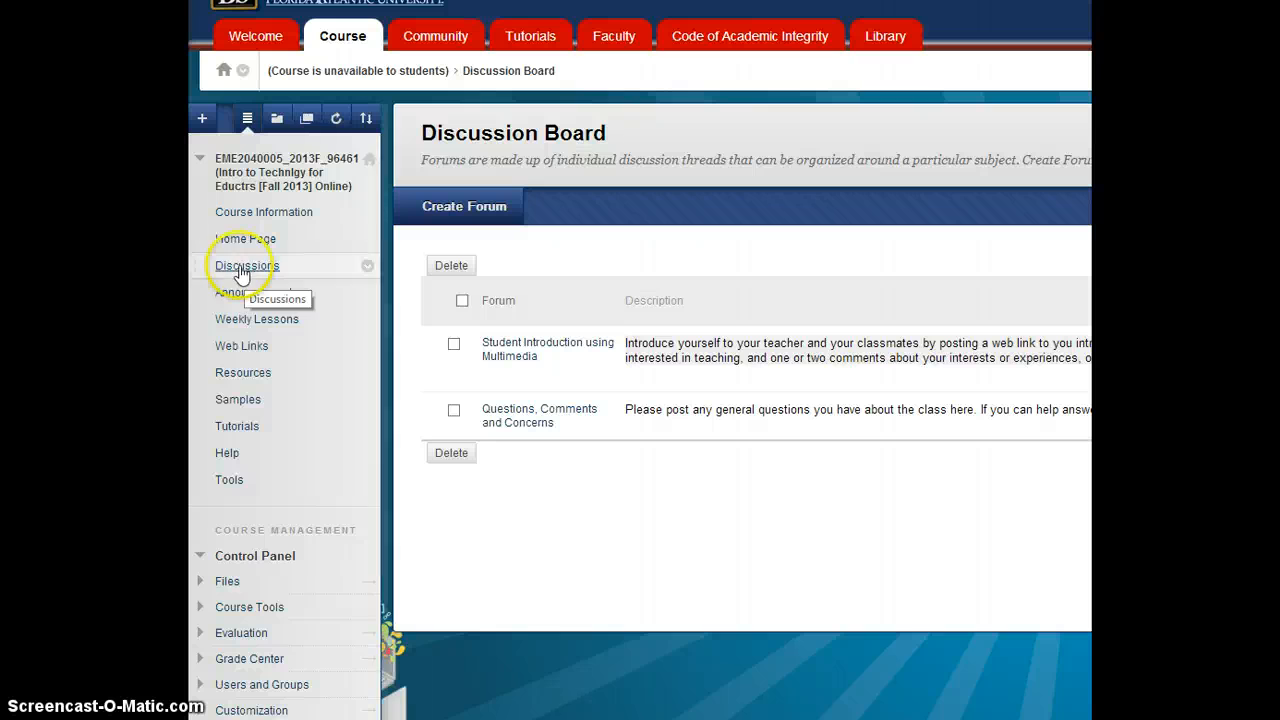
left_click(245, 327)
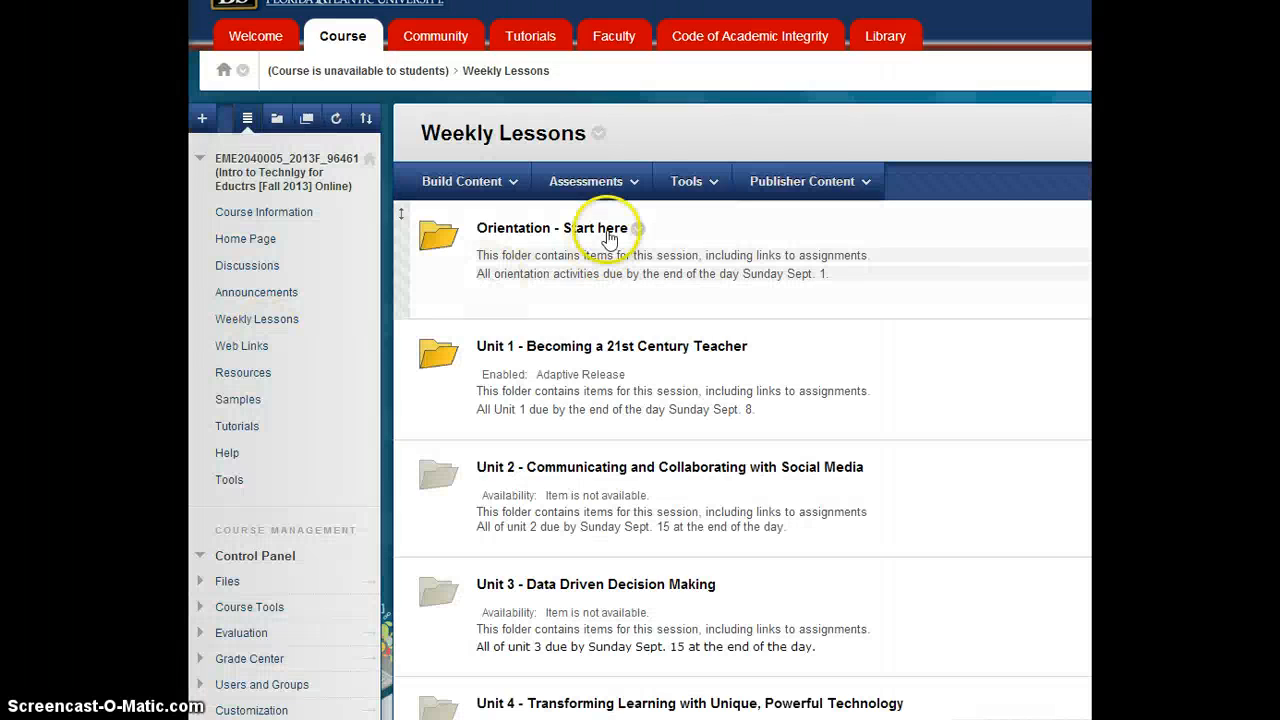
left_click(600, 230)
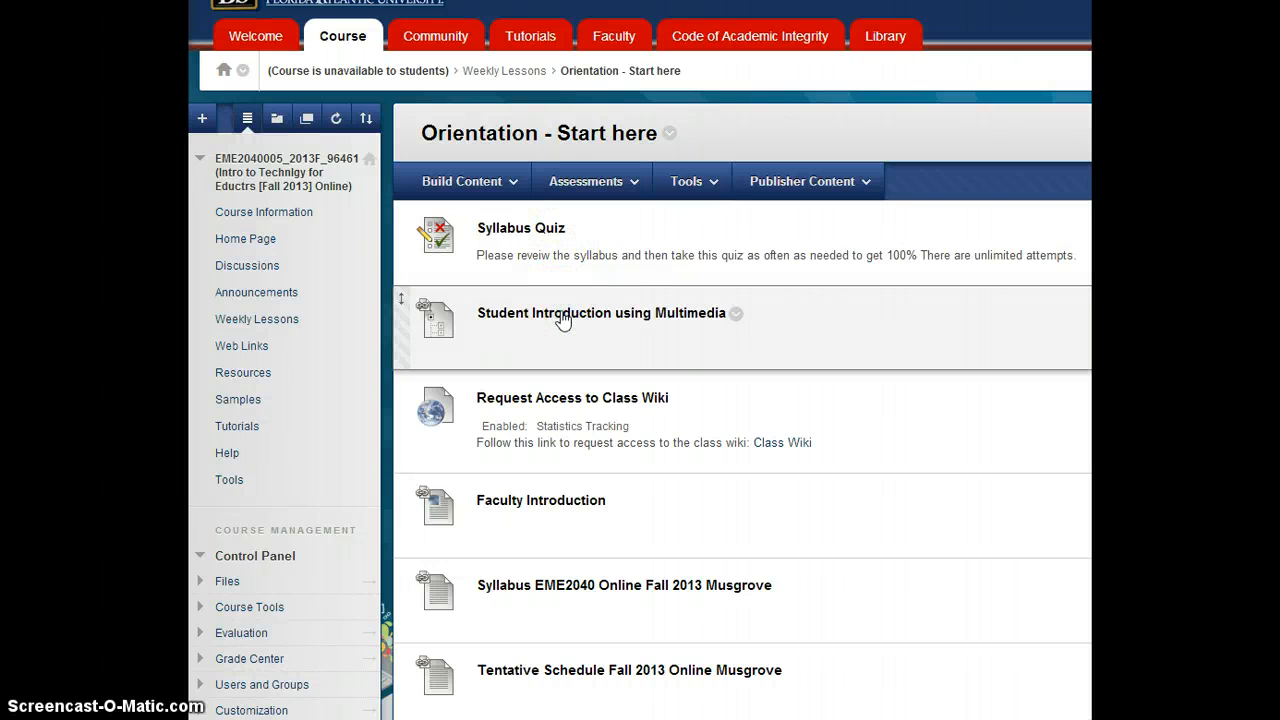
left_click(563, 316)
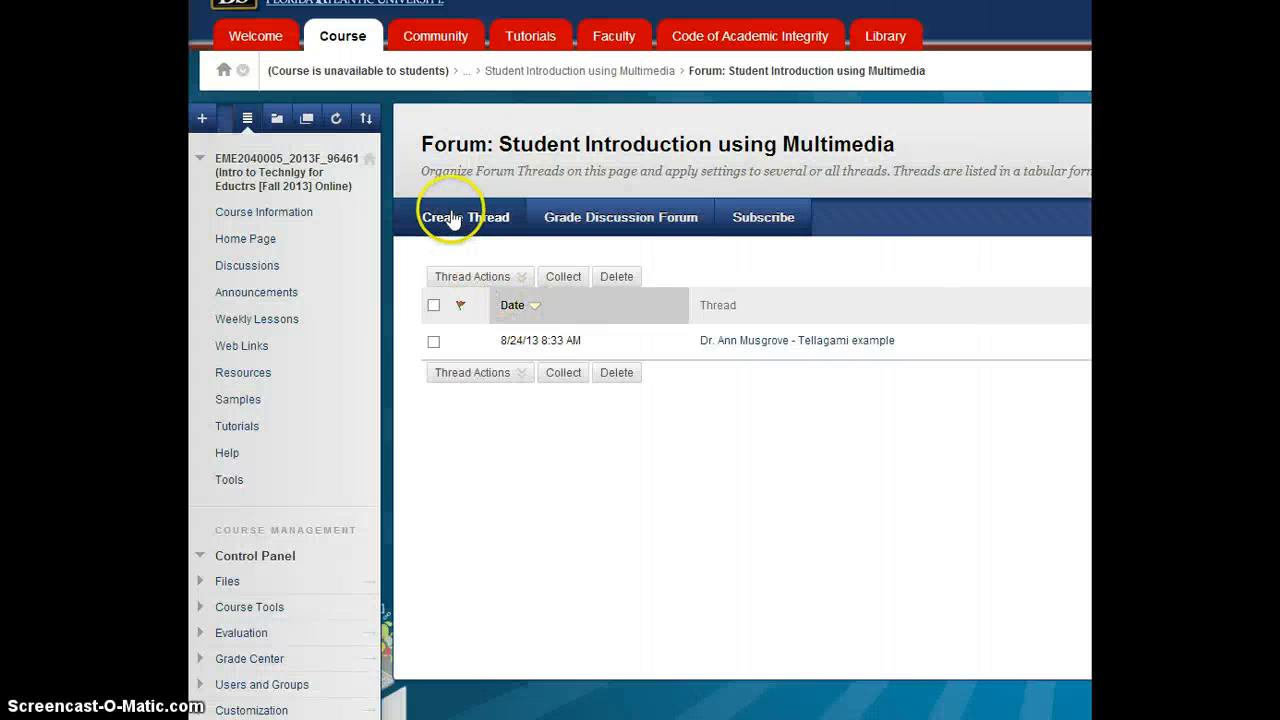
- Create a new forum thread whose subject is the instructor's title and surname in possessive form followed by "Voki Demo"
left_click(451, 224)
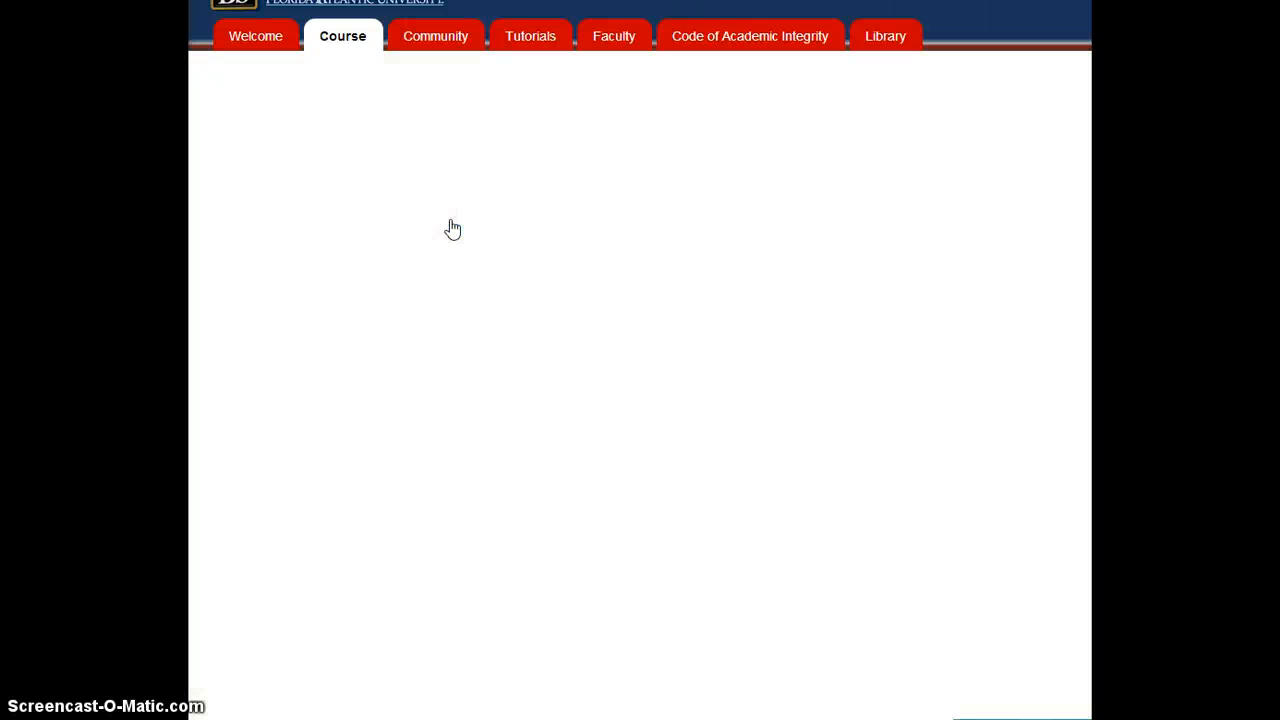
left_click(637, 447)
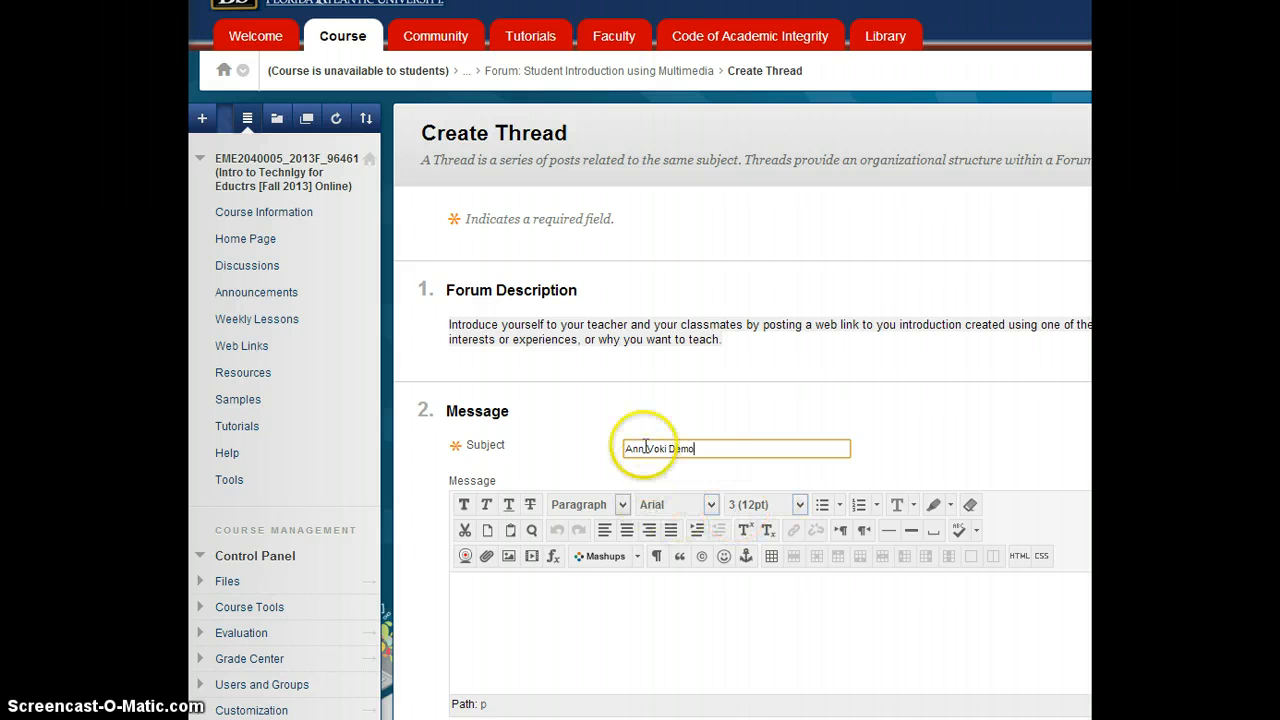
left_click_drag(642, 449, 607, 453)
type("Dr. Musgrove's")
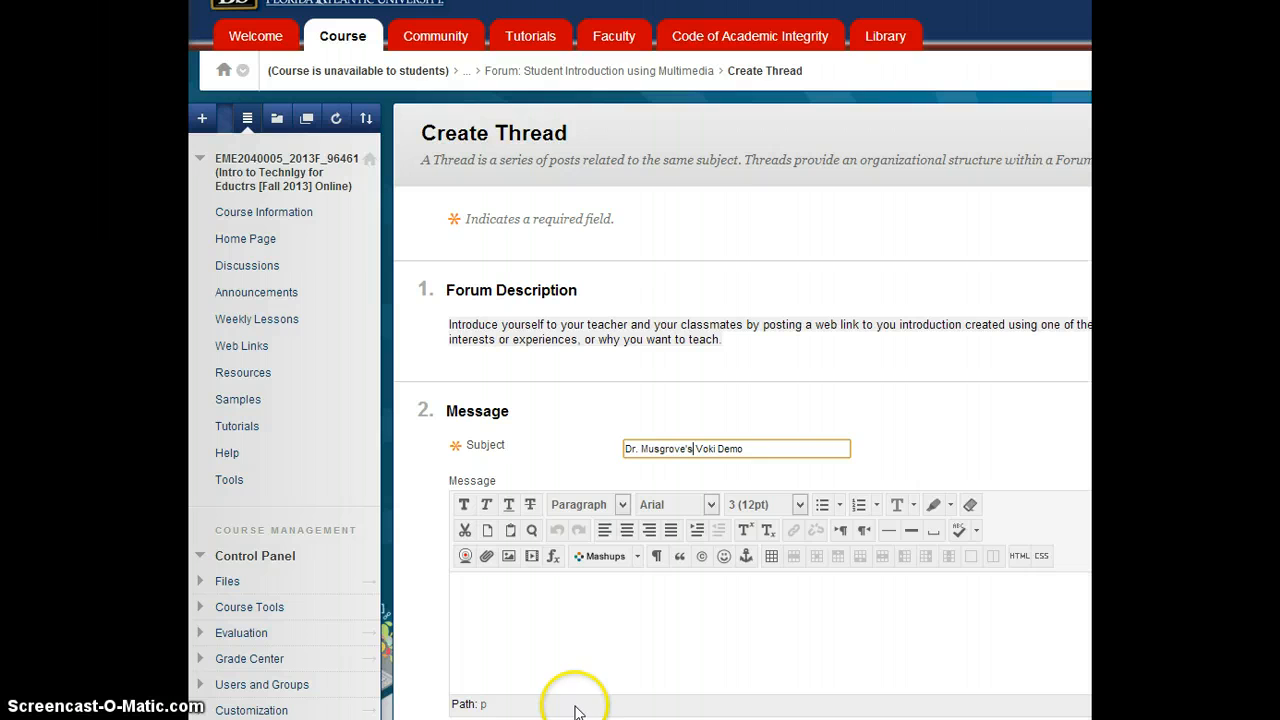
- Paste the copied Voki link into the thread's message body and submit the thread
left_click(549, 646)
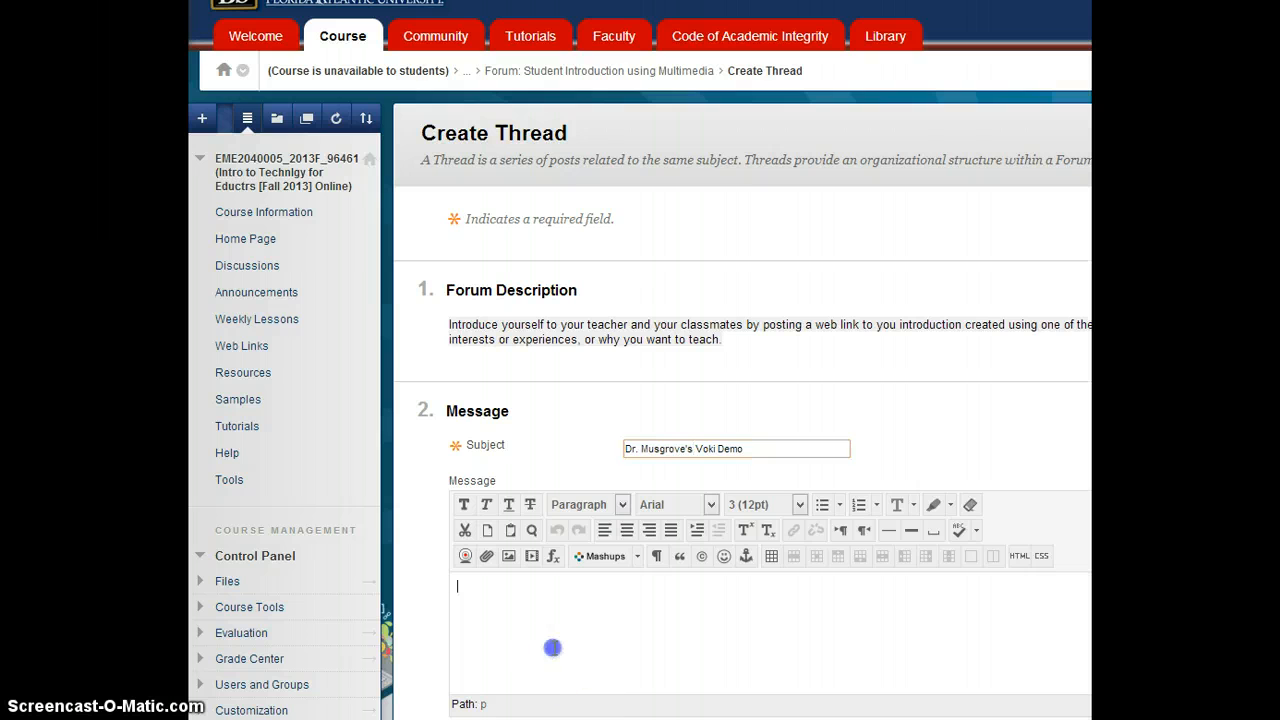
key("ctrl+v")
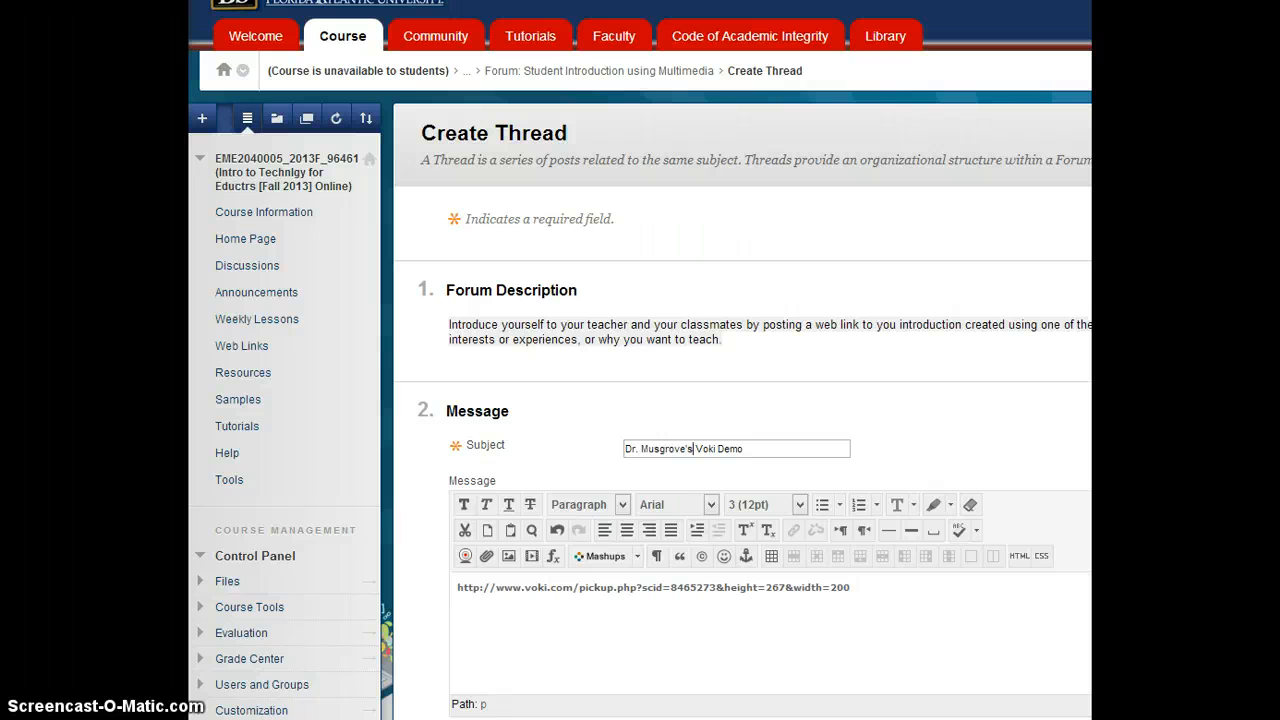
key("Return")
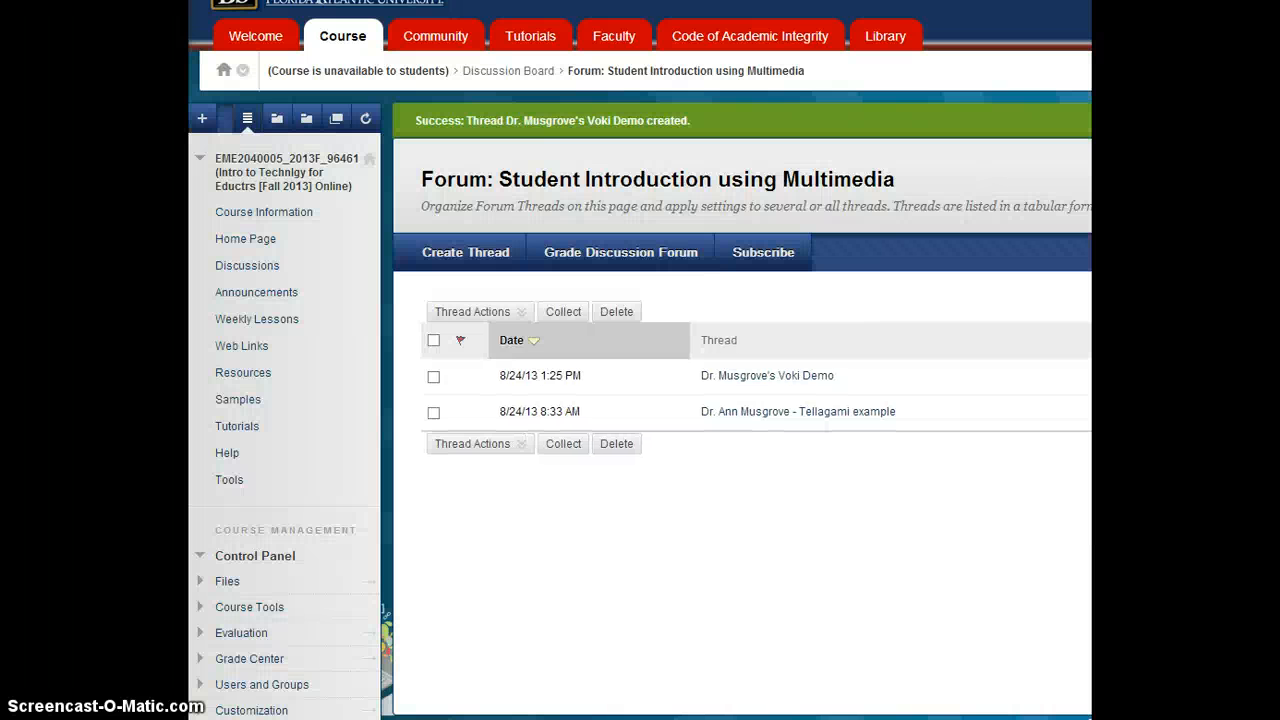